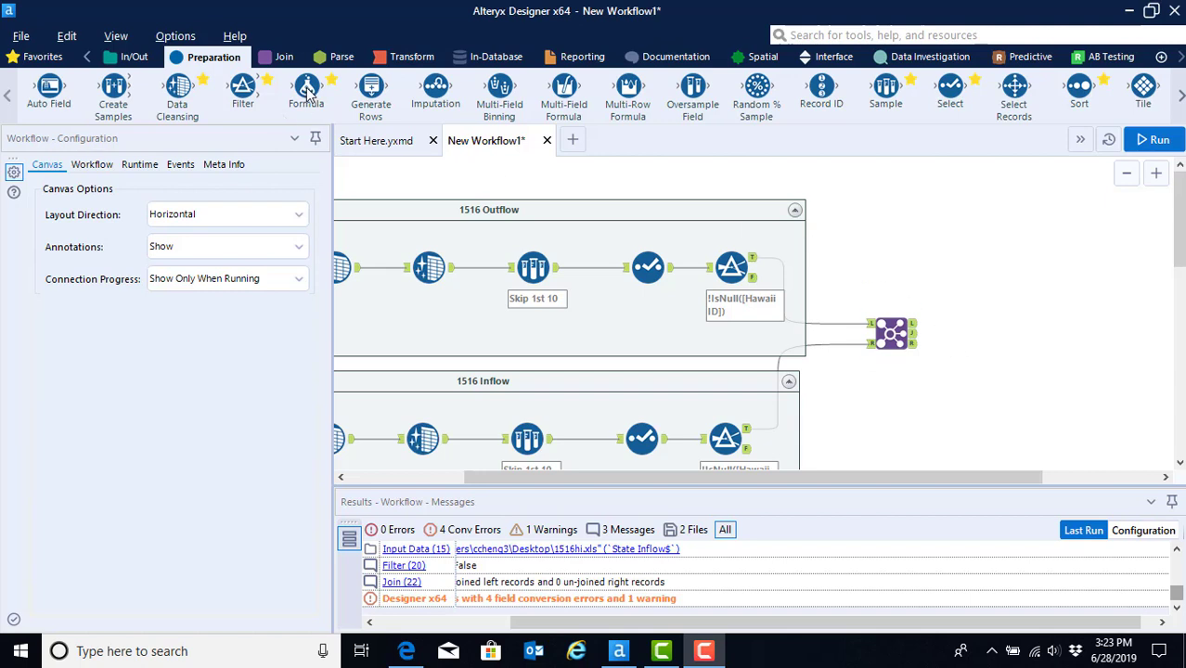
# - Place a Formula tool on the canvas, connected to the Join tool's J output
pyautogui.moveTo(308, 90); pyautogui.dragTo(983, 337)
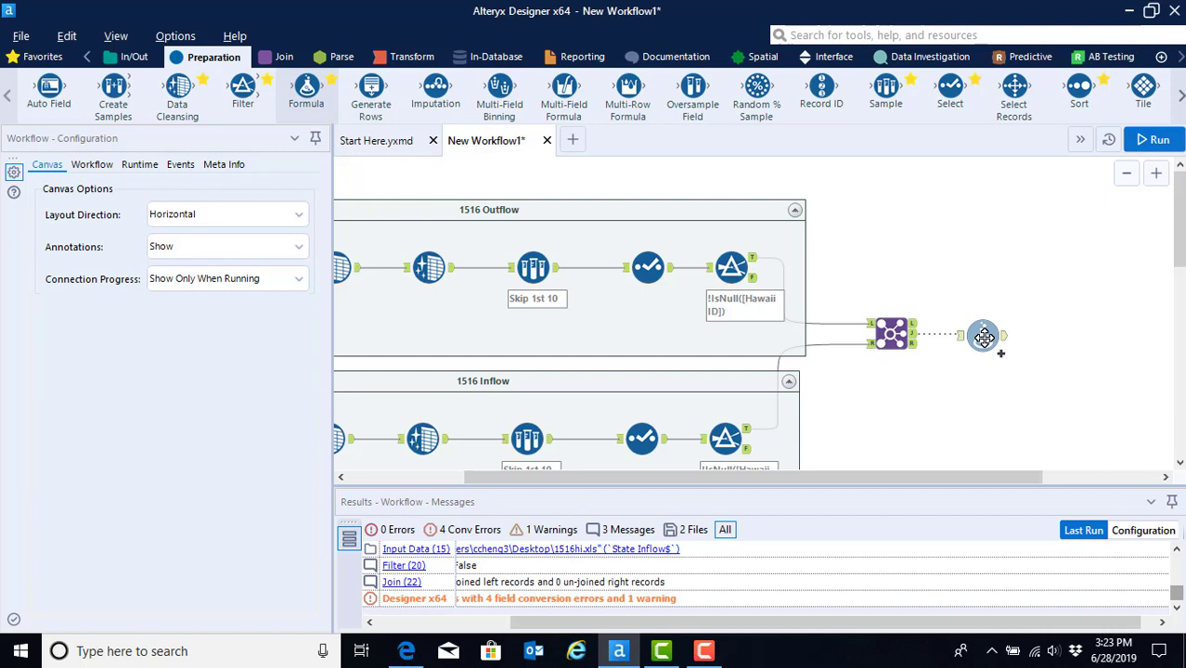
pyautogui.moveTo(983, 337); pyautogui.dragTo(984, 337)
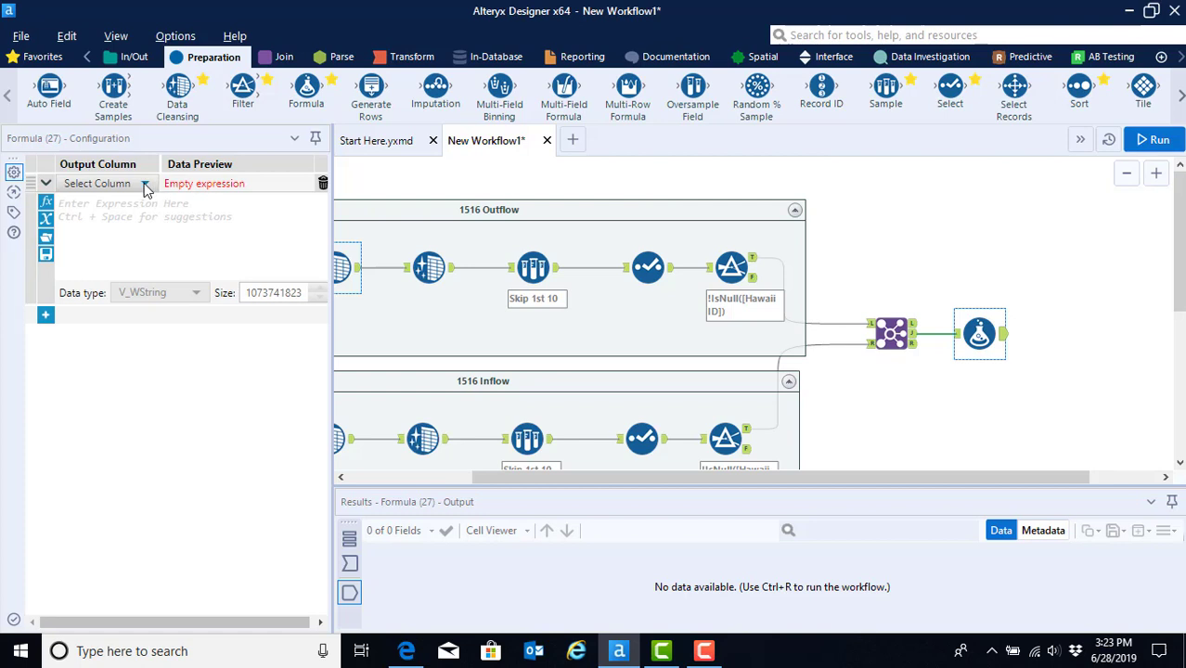
# - Add a new formula output column named 'Net # of Returns 1516'
pyautogui.click(146, 187)
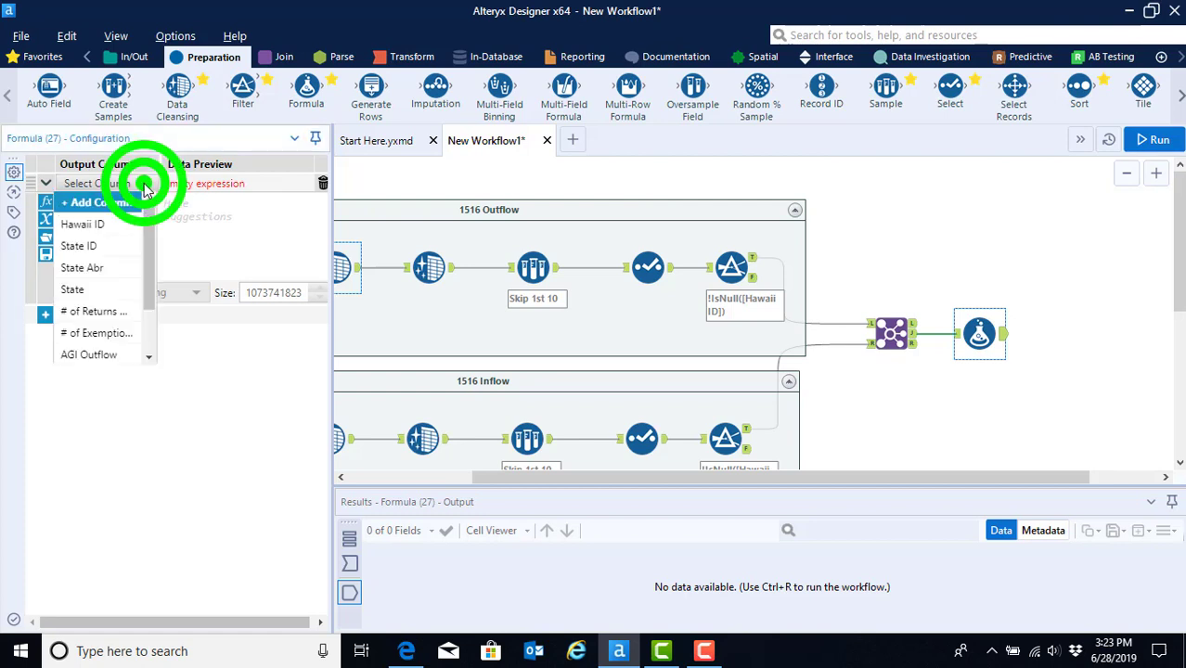
pyautogui.click(98, 204)
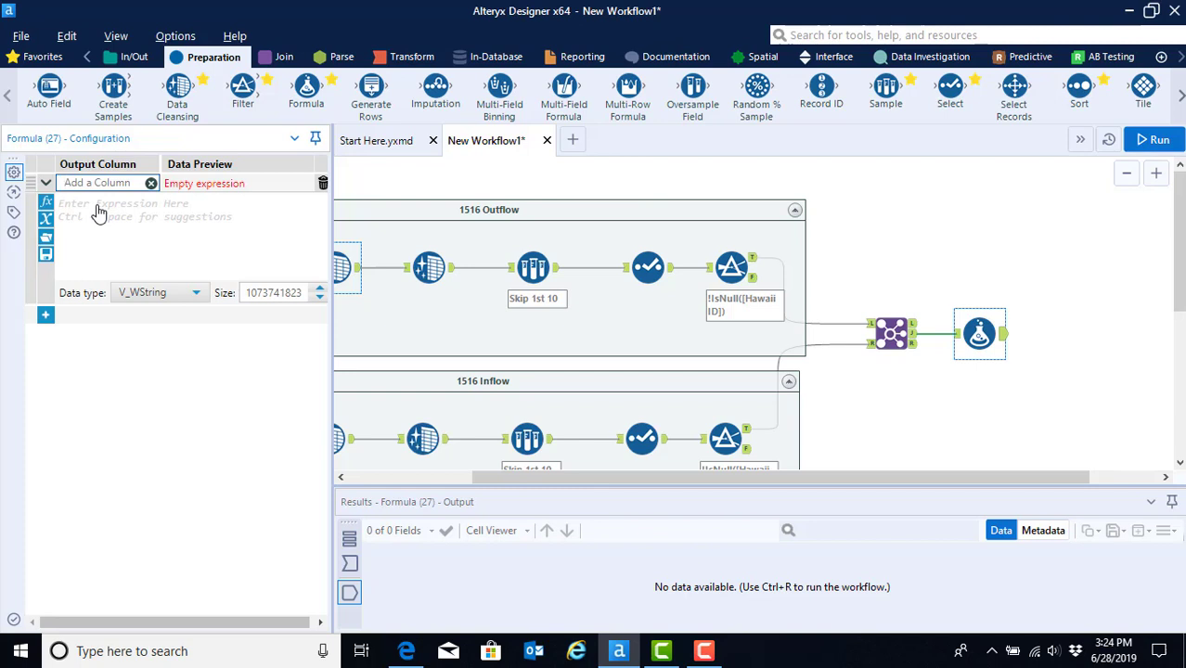
pyautogui.write('Net # of Returns')
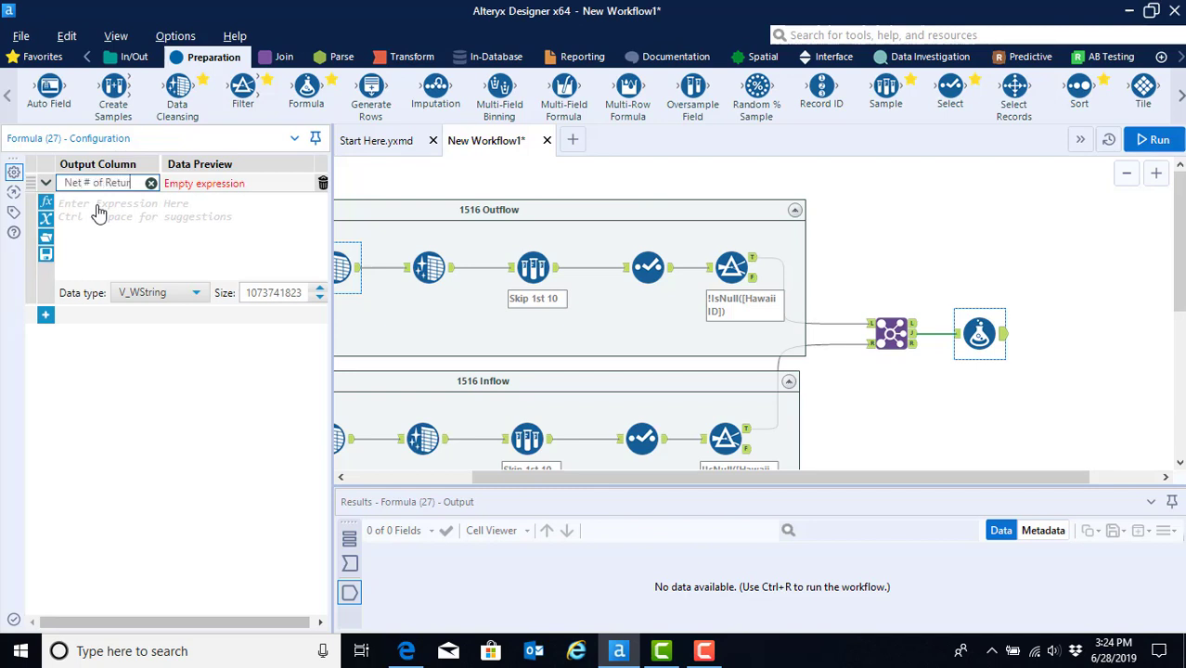
pyautogui.write(' 1516')
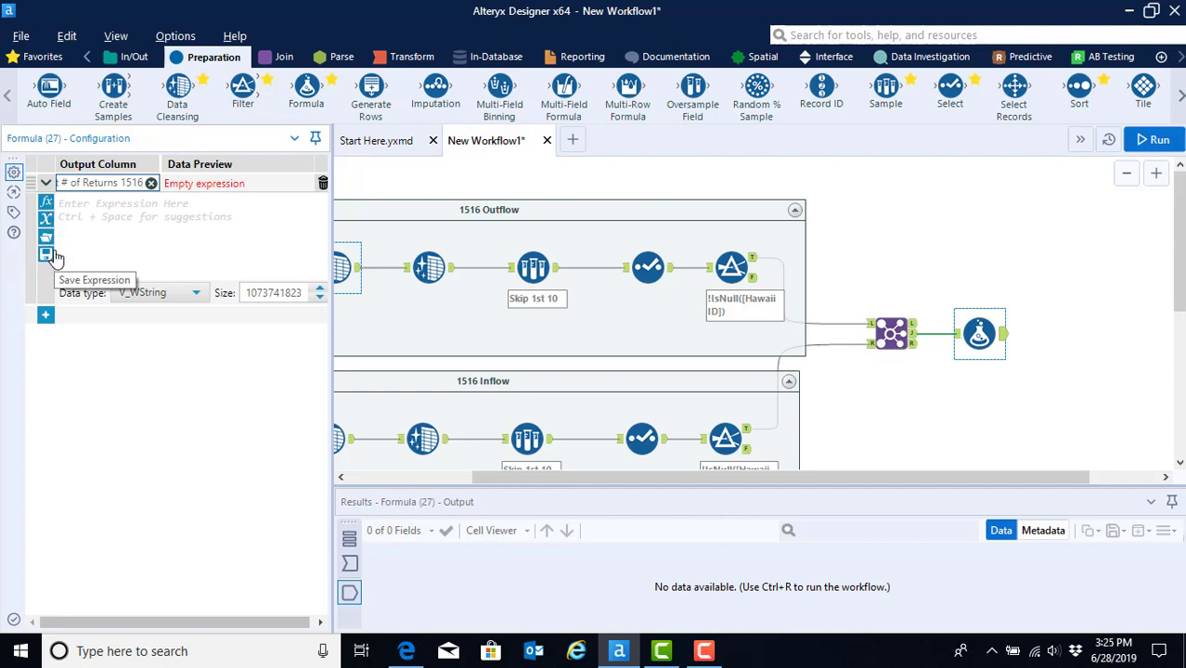
# - Set the expression to [# of Returns Inflow]-[# of Returns Outflow] with Double data type
pyautogui.click(46, 205)
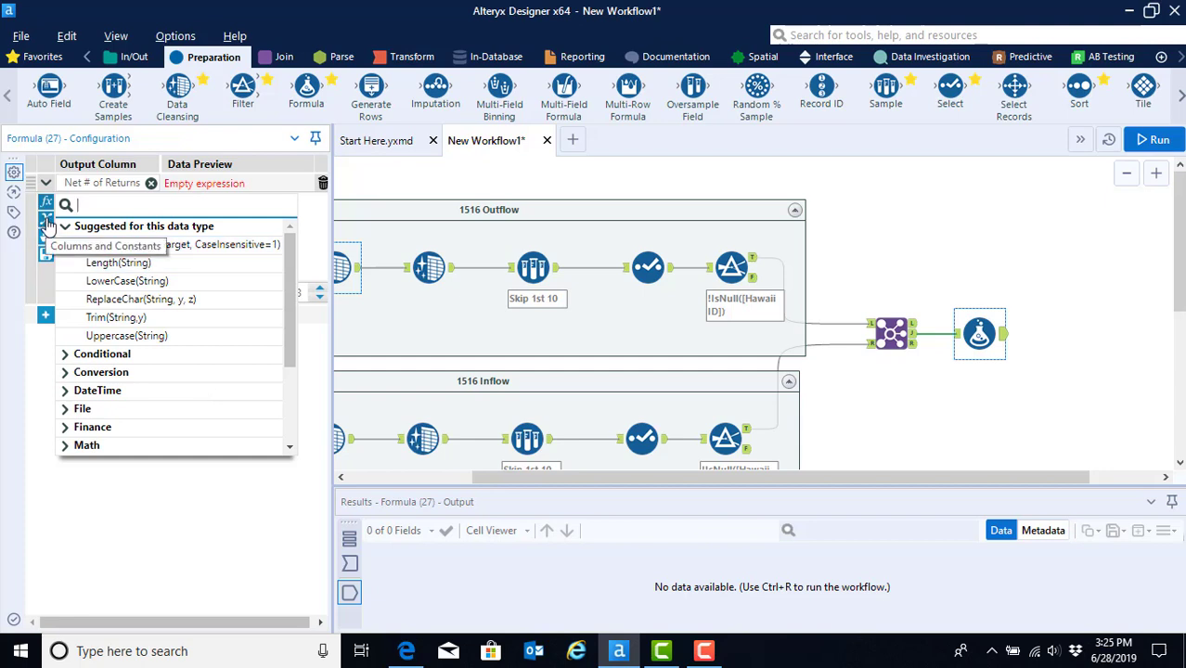
pyautogui.click(48, 224)
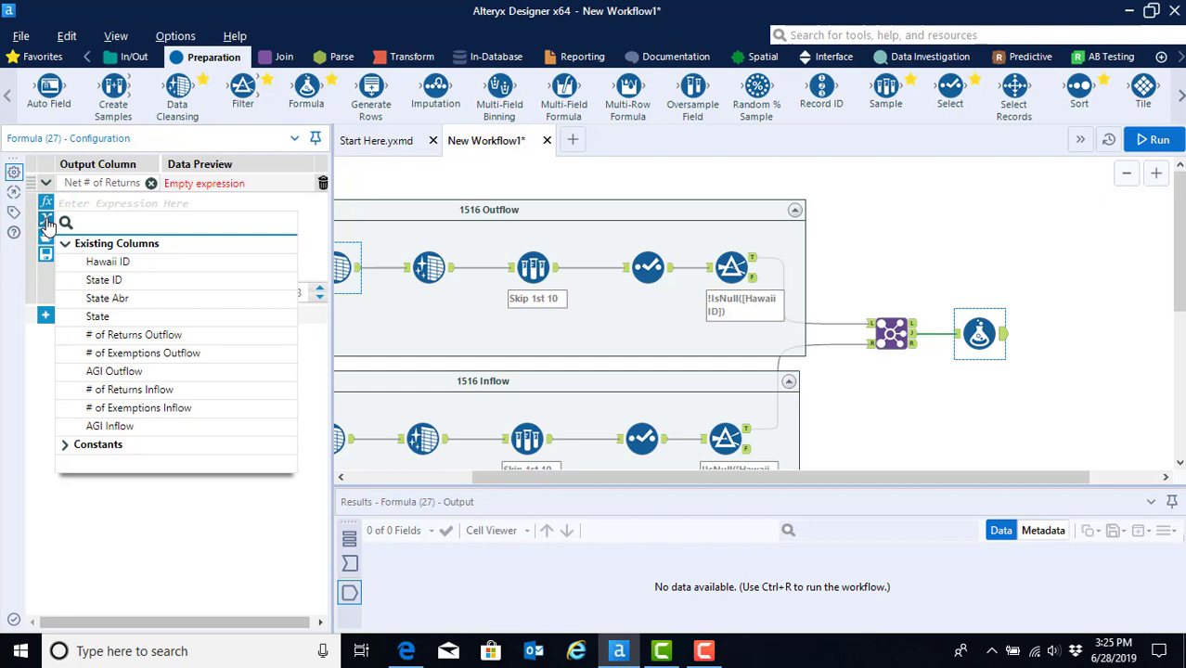
pyautogui.click(128, 391)
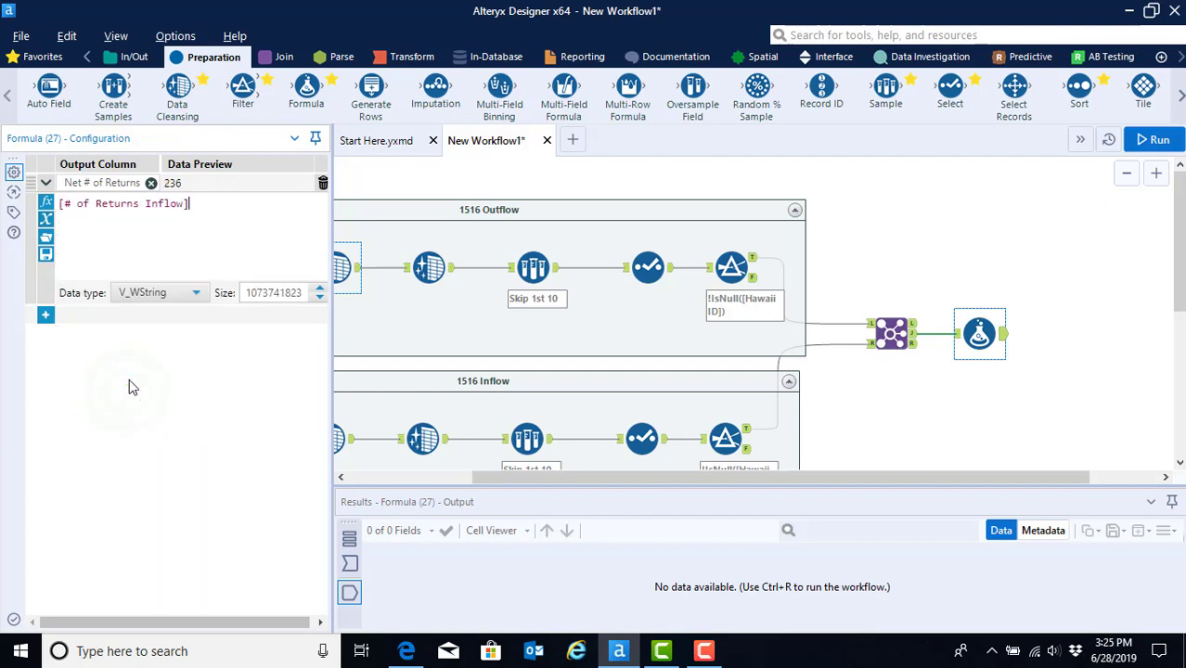
pyautogui.write('-')
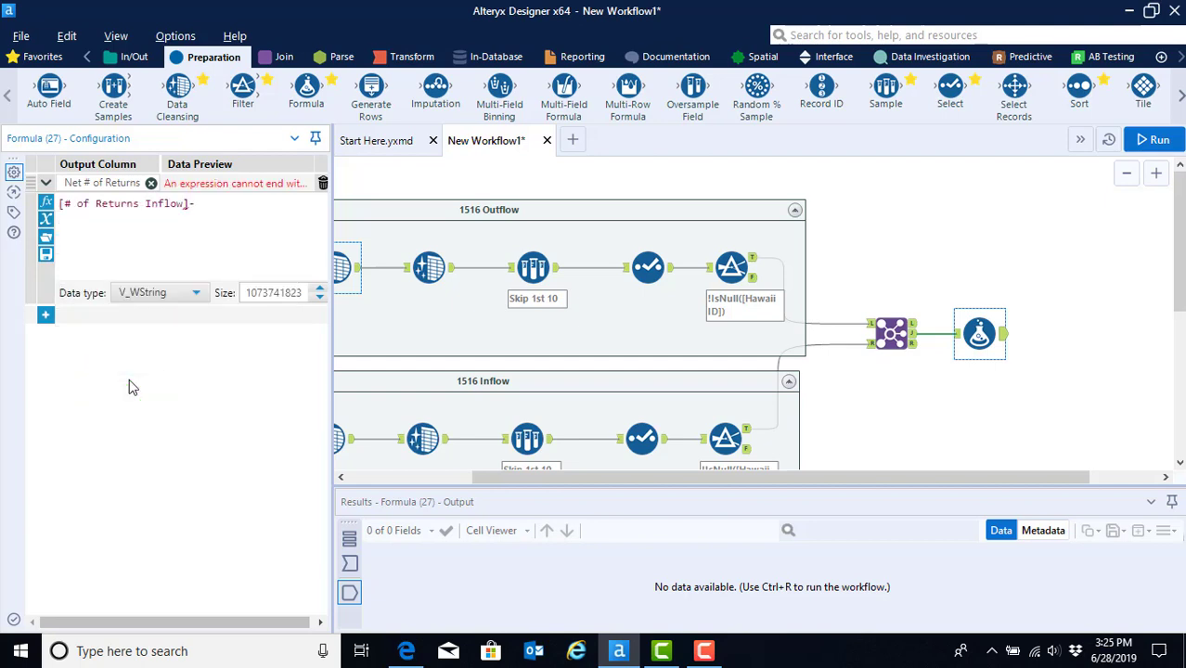
pyautogui.click(45, 225)
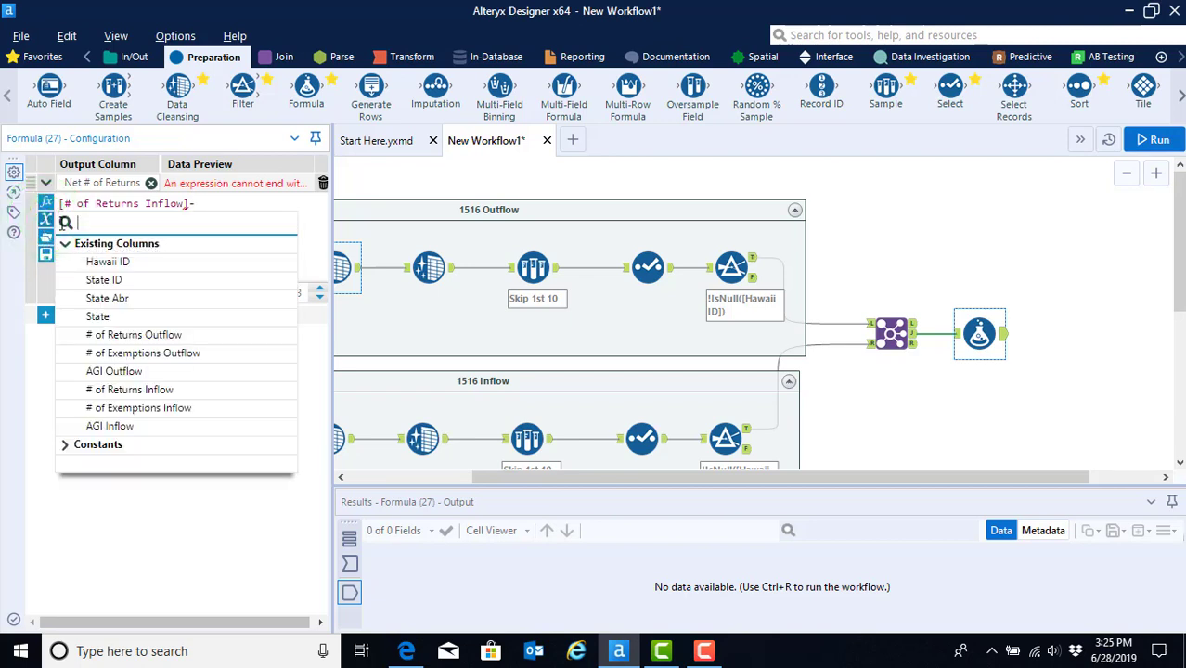
pyautogui.click(155, 336)
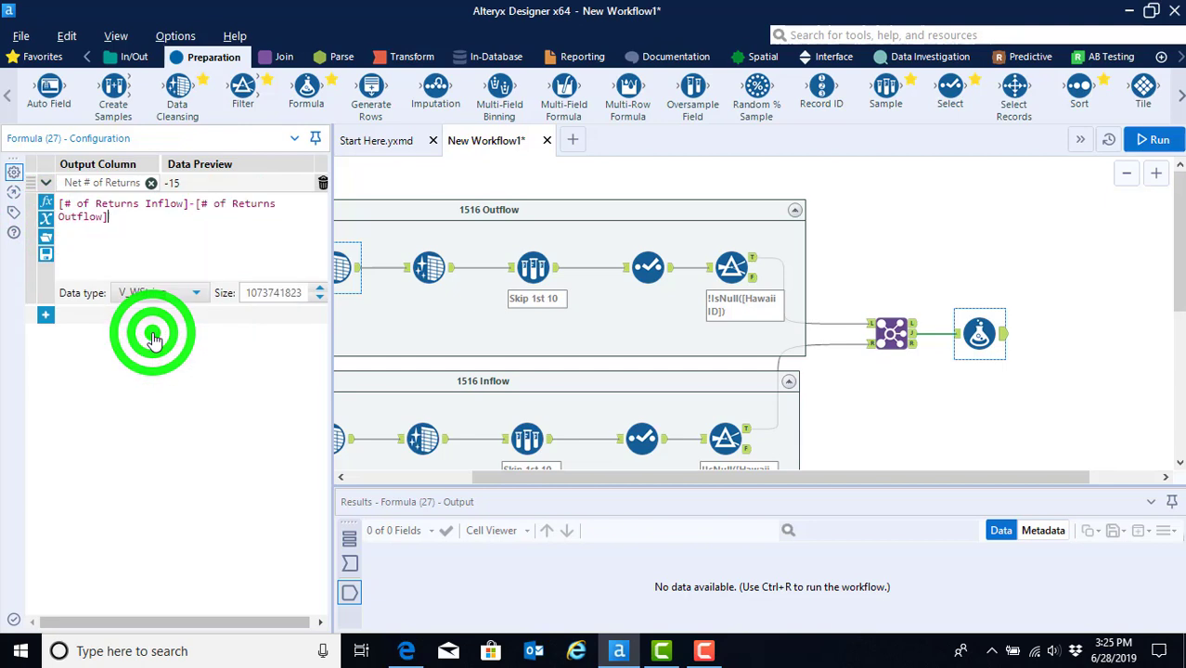
pyautogui.click(196, 295)
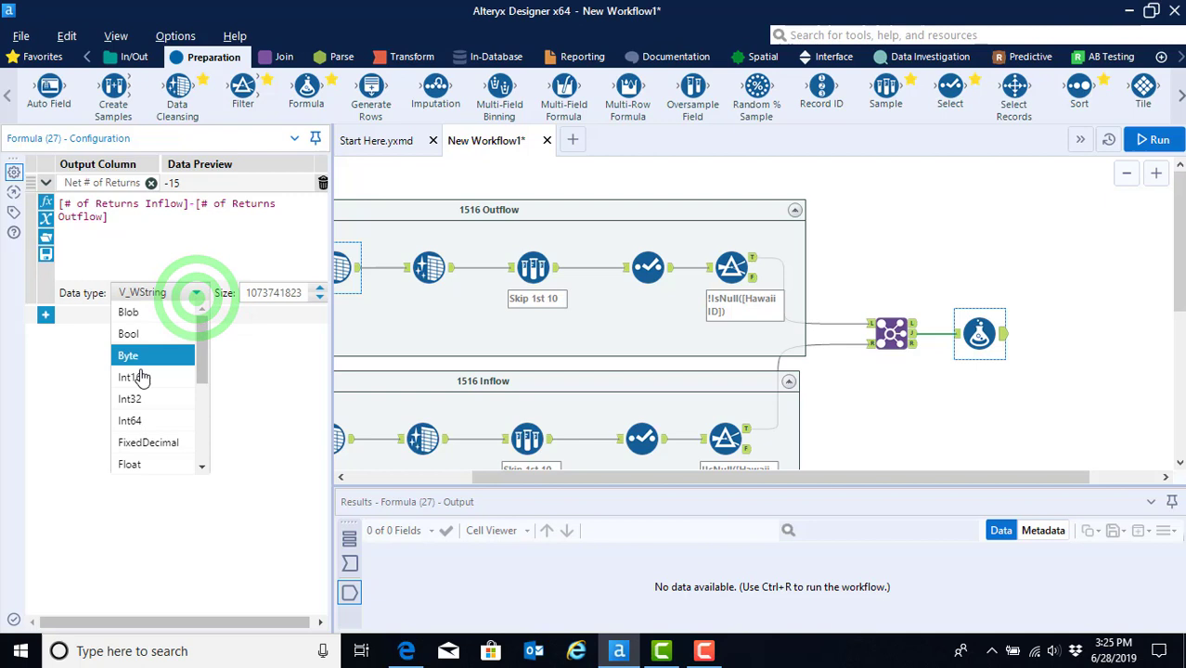
pyautogui.scroll(-3, 140, 375)
pyautogui.click(132, 315)
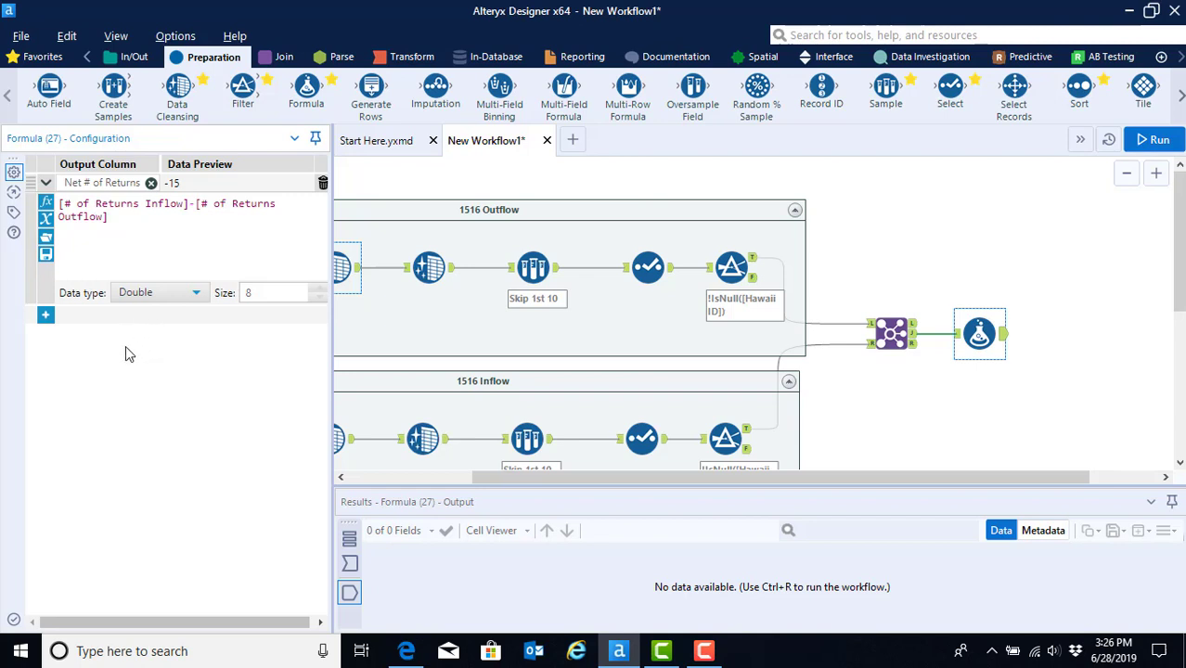
# - Add a second formula row with a new column named 'Net # of Exemption 1516'
pyautogui.click(44, 316)
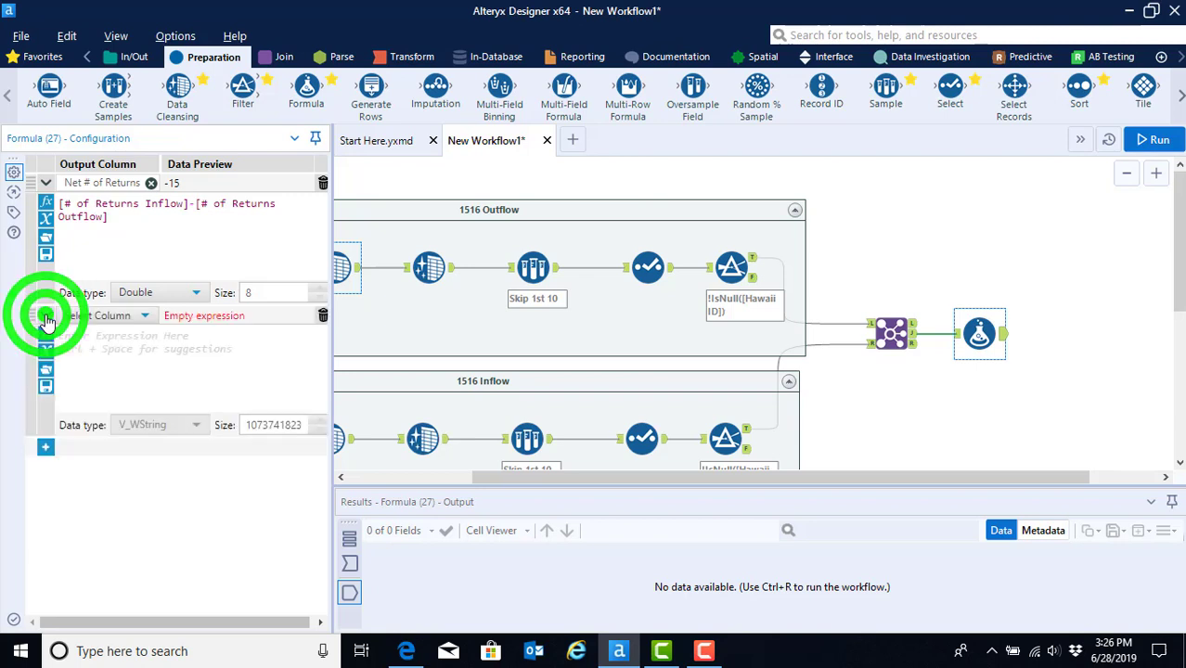
pyautogui.click(143, 317)
pyautogui.click(125, 332)
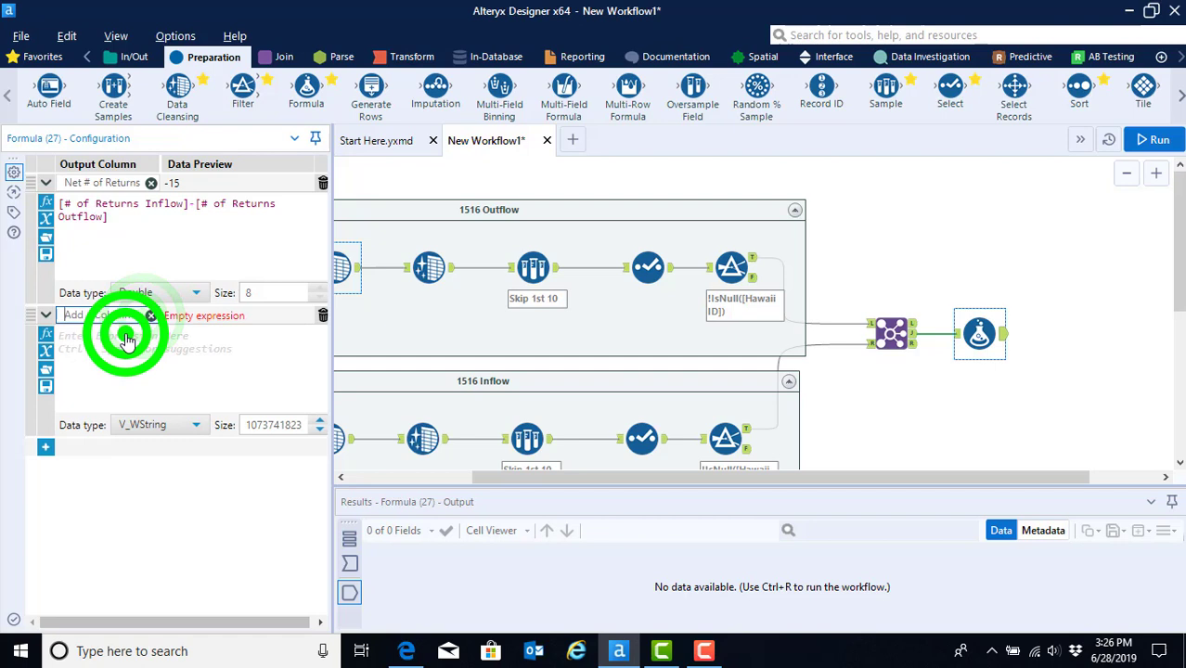
pyautogui.write('Net ')
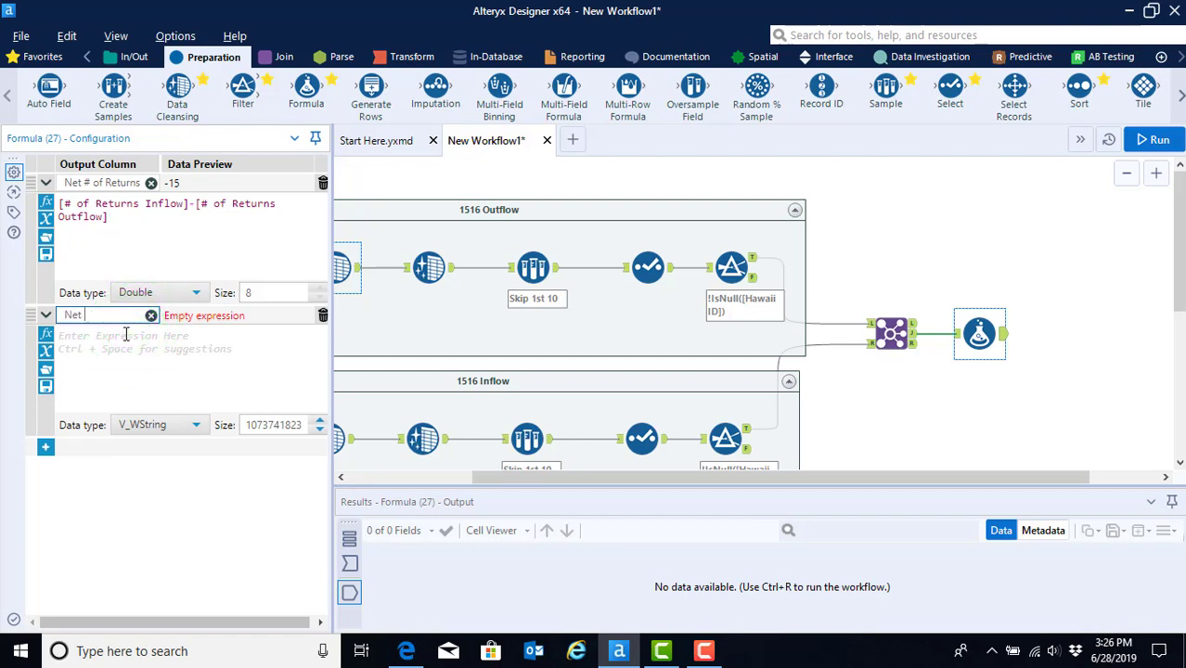
pyautogui.write('# of Exemption 1516')
# - Compute [# of Exemptions Inflow]-[# of Exemptions Outflow] for it, stored as Double
pyautogui.click(94, 342)
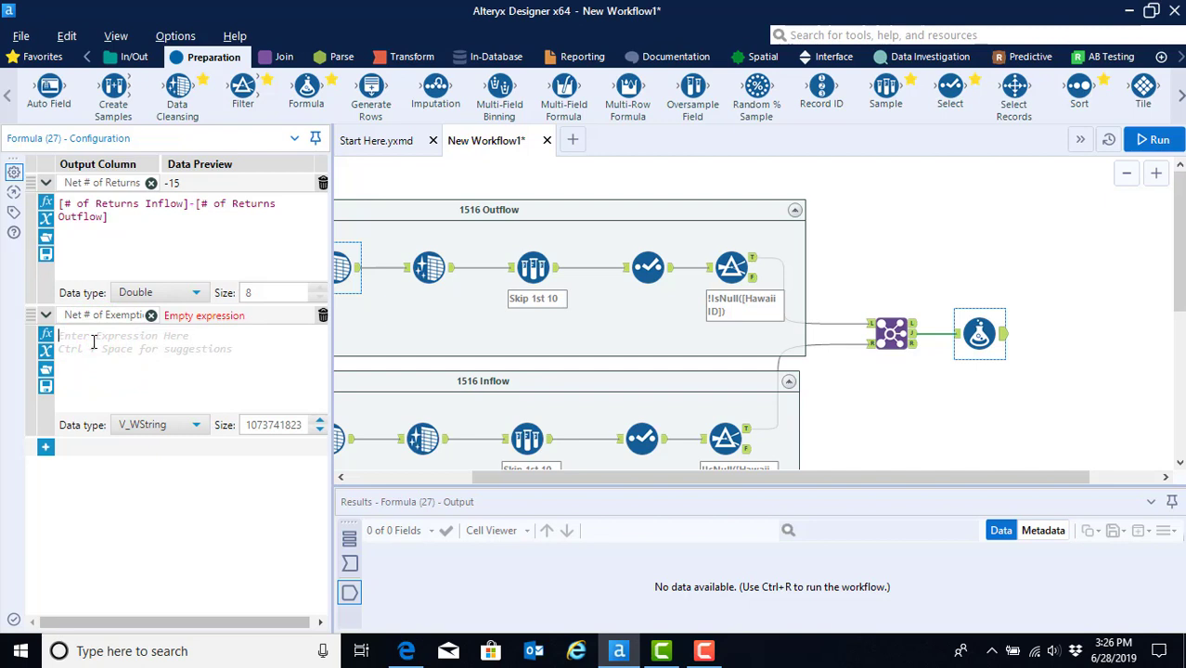
pyautogui.write('[#')
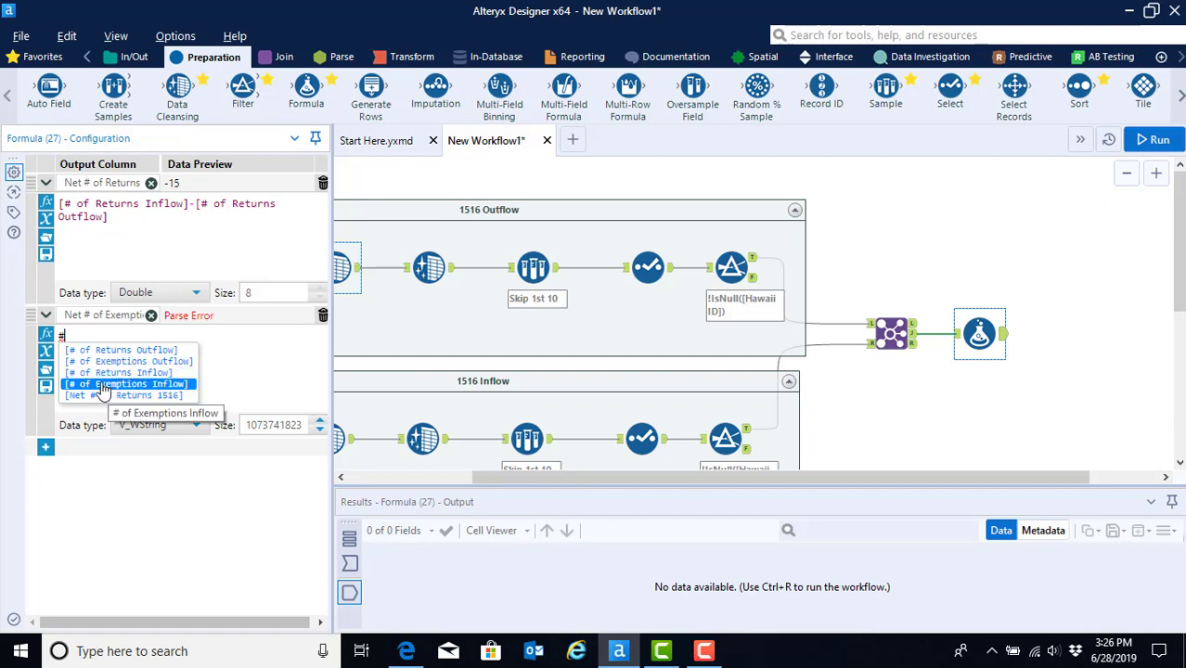
pyautogui.click(103, 385)
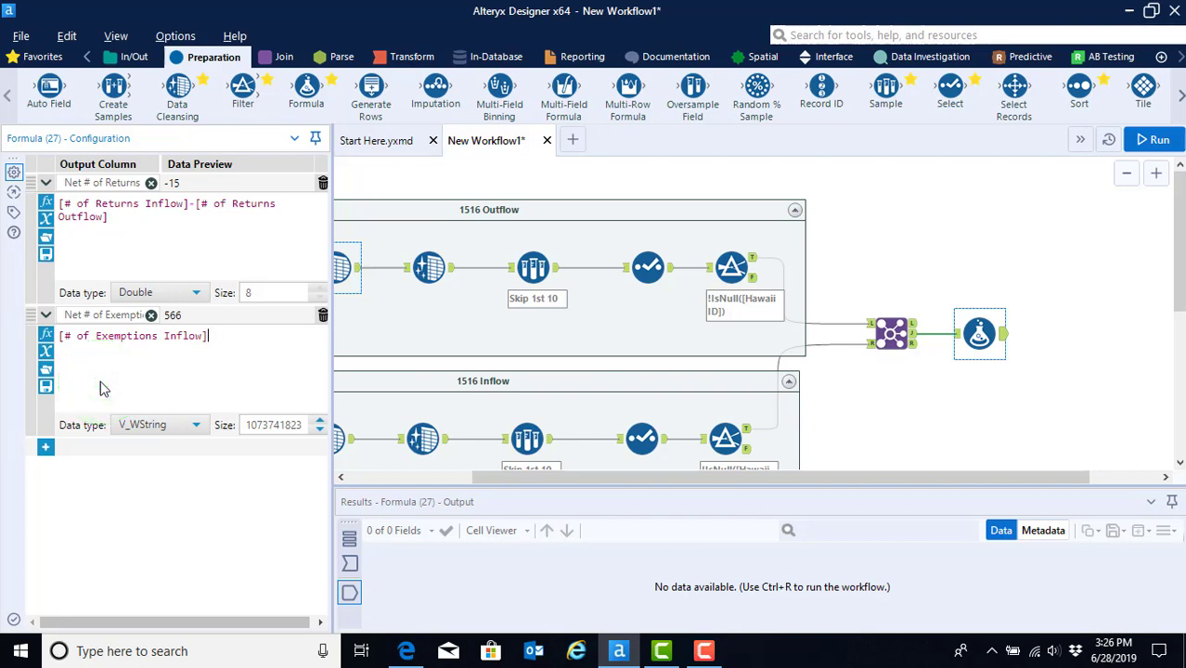
pyautogui.write('-#')
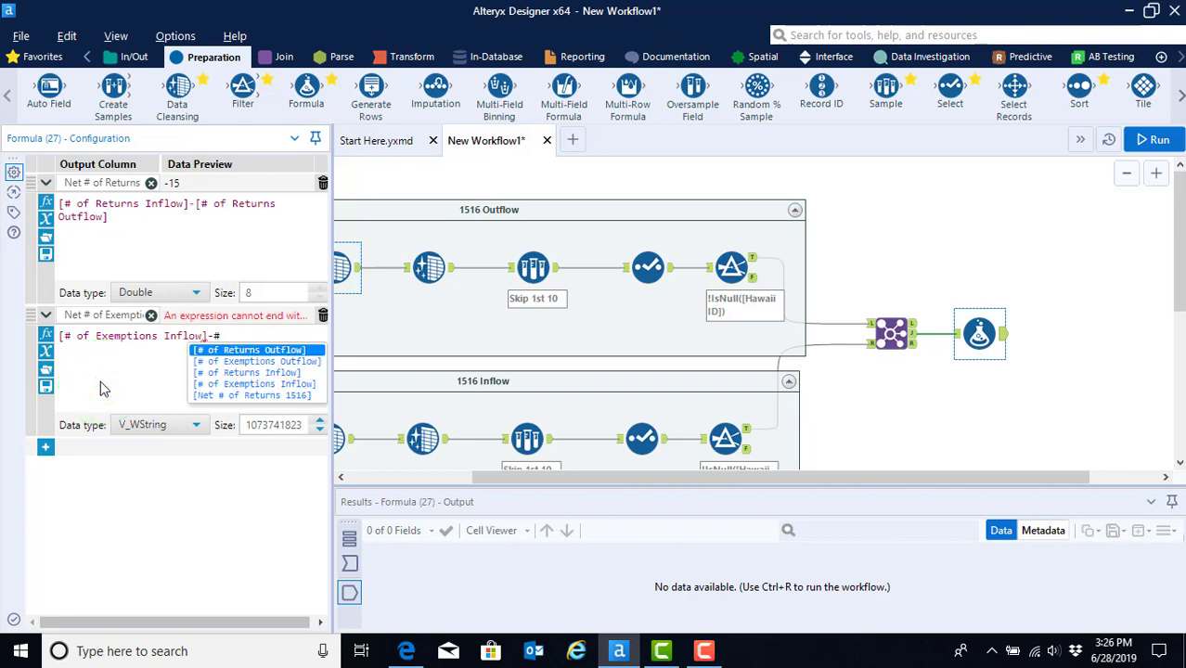
pyautogui.click(287, 362)
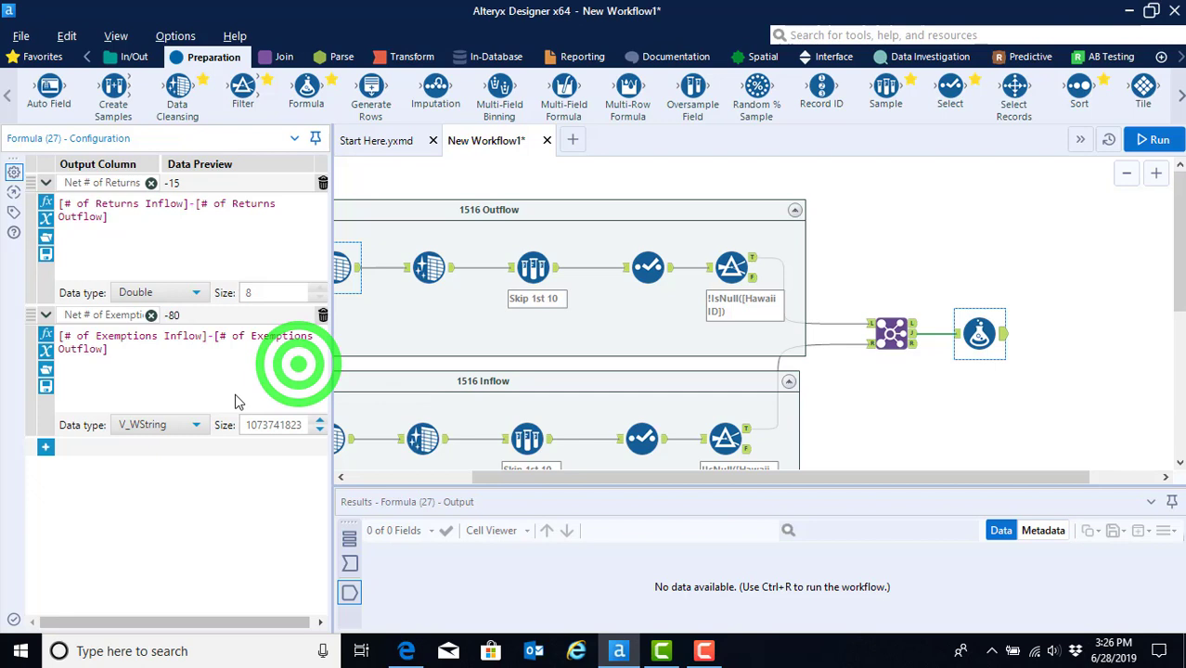
pyautogui.click(193, 424)
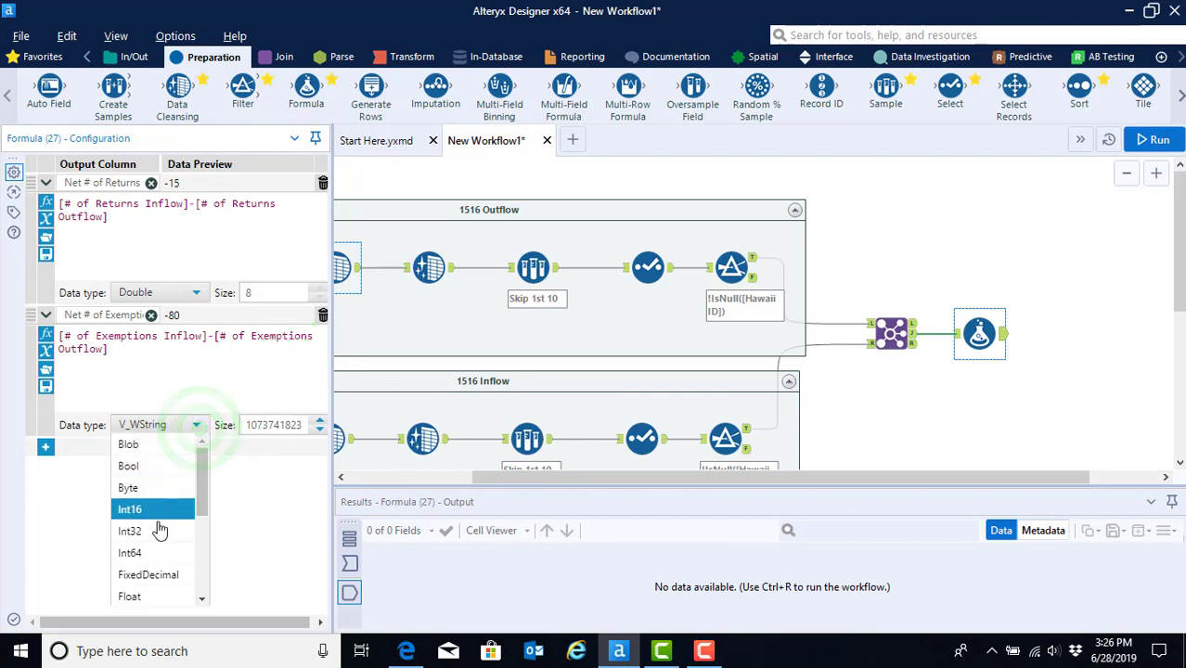
pyautogui.scroll(-3, 172, 530)
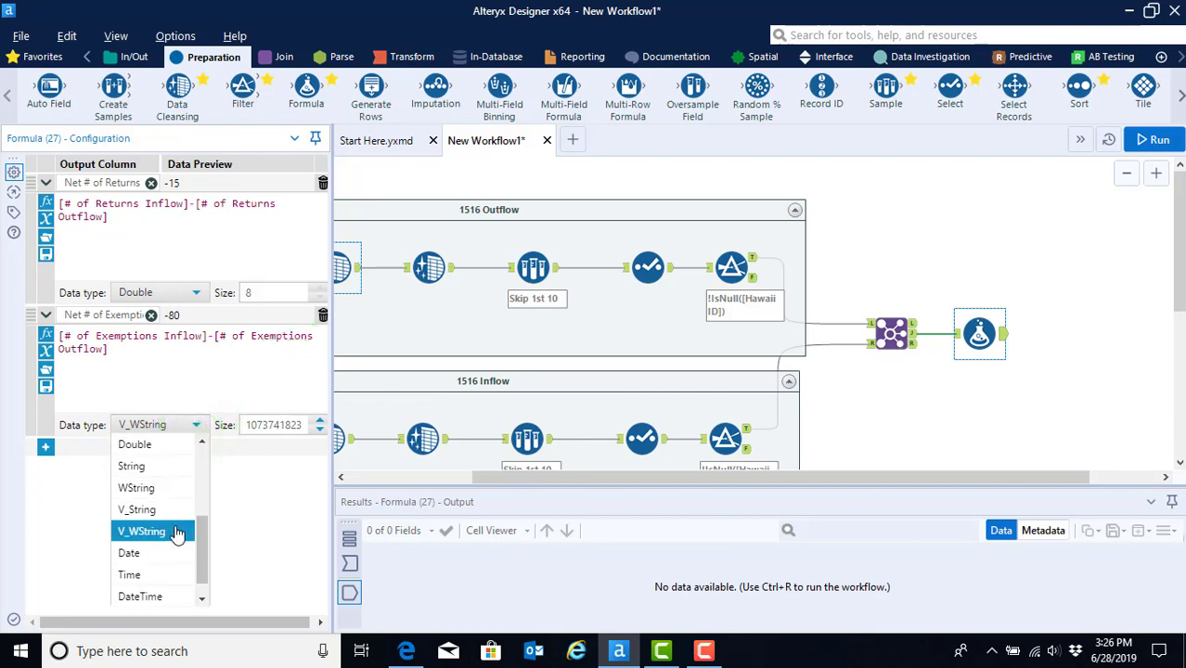
pyautogui.click(148, 444)
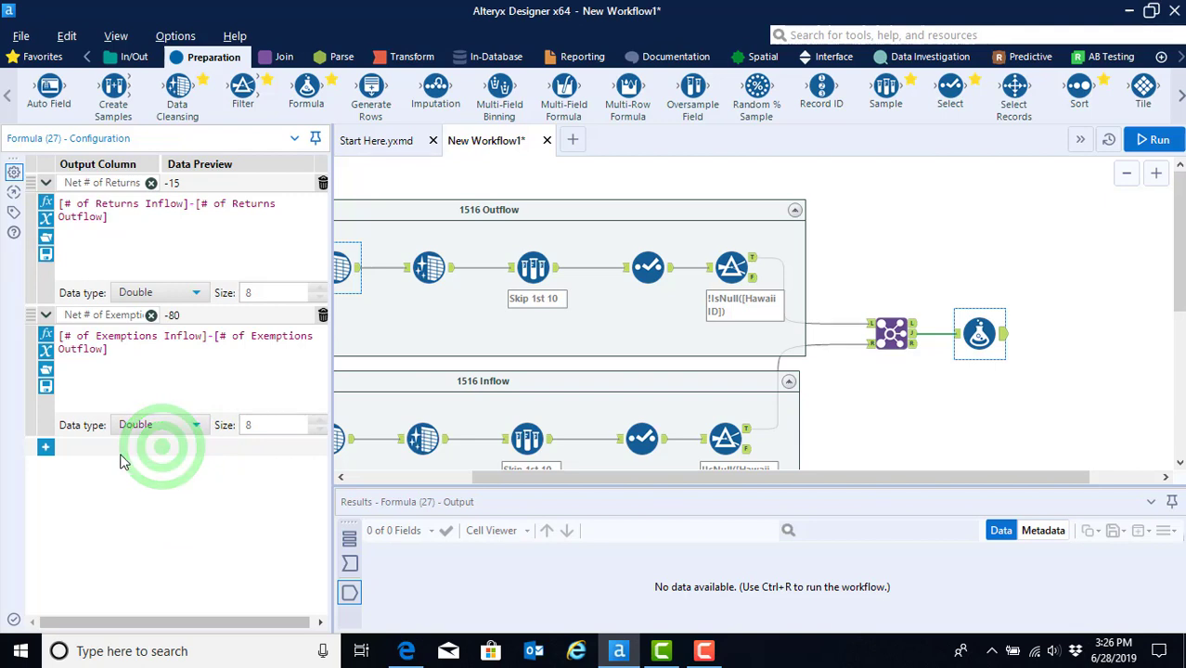
pyautogui.click(44, 448)
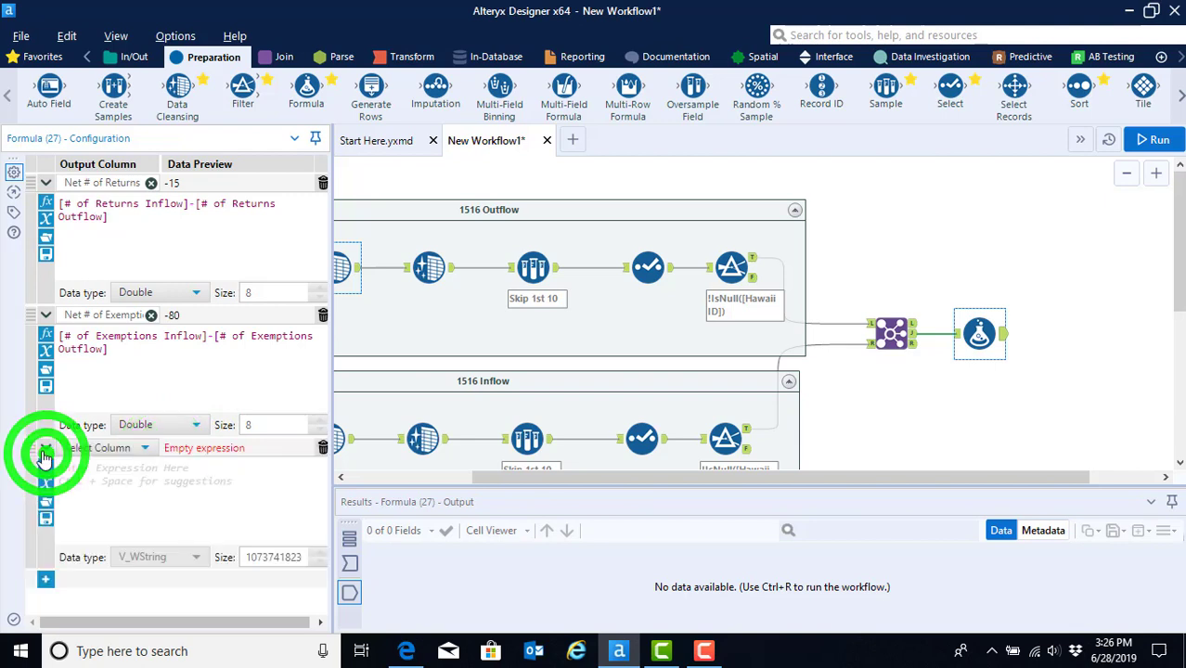
# - Create a new output column named 'Net AGI' in the third formula row
pyautogui.click(98, 448)
pyautogui.click(89, 469)
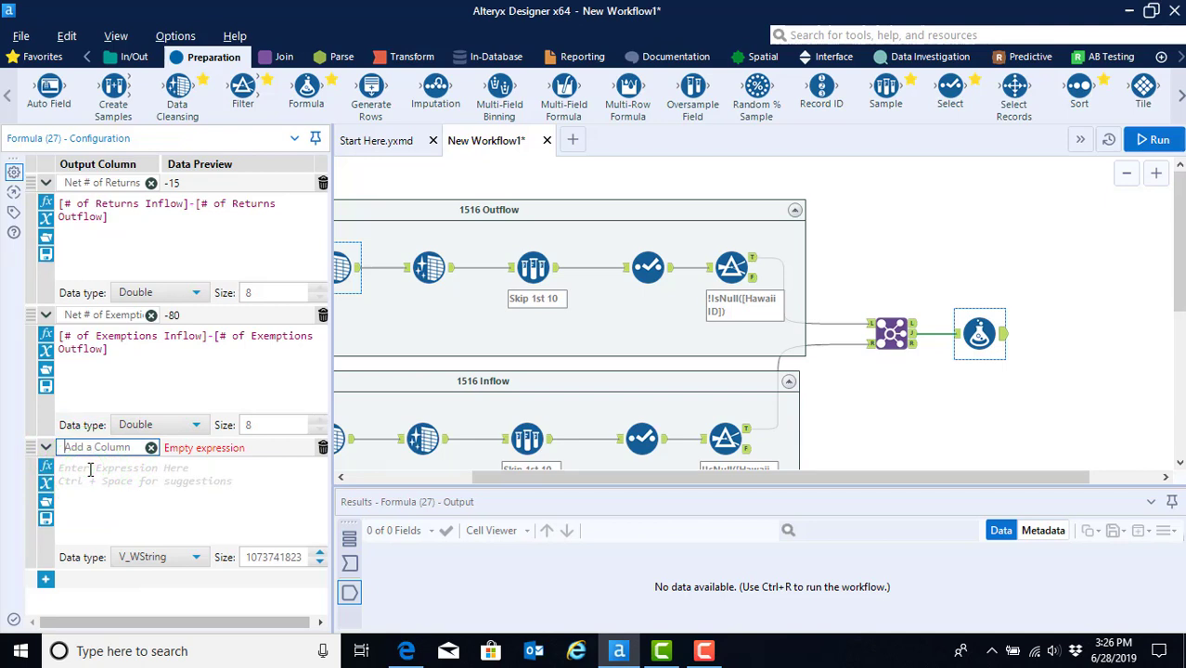
pyautogui.write('Net AGI')
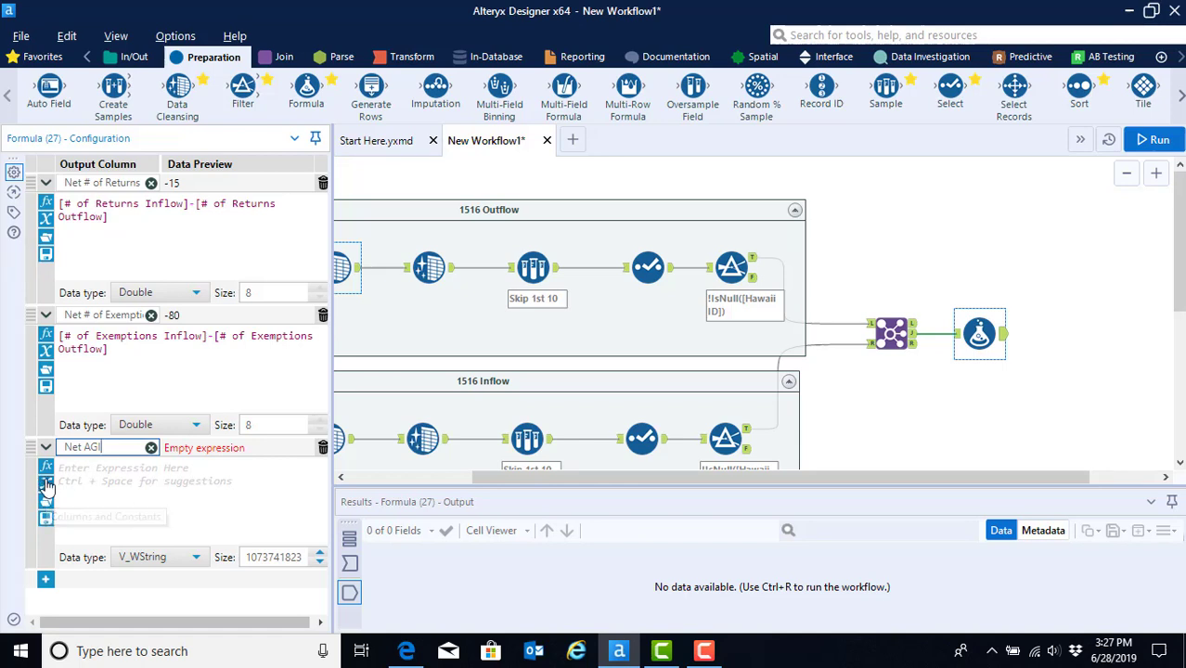
# - Compute Net AGI as [AGI Inflow]-[AGI Outflow], stored as Double
pyautogui.click(46, 487)
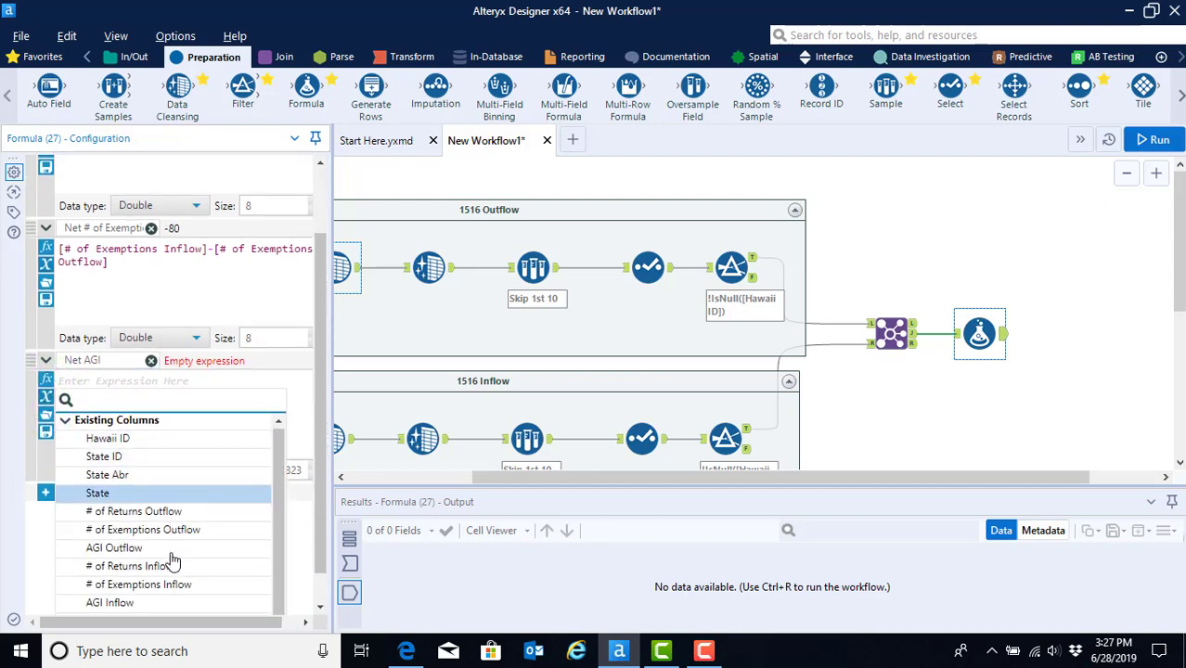
pyautogui.click(121, 566)
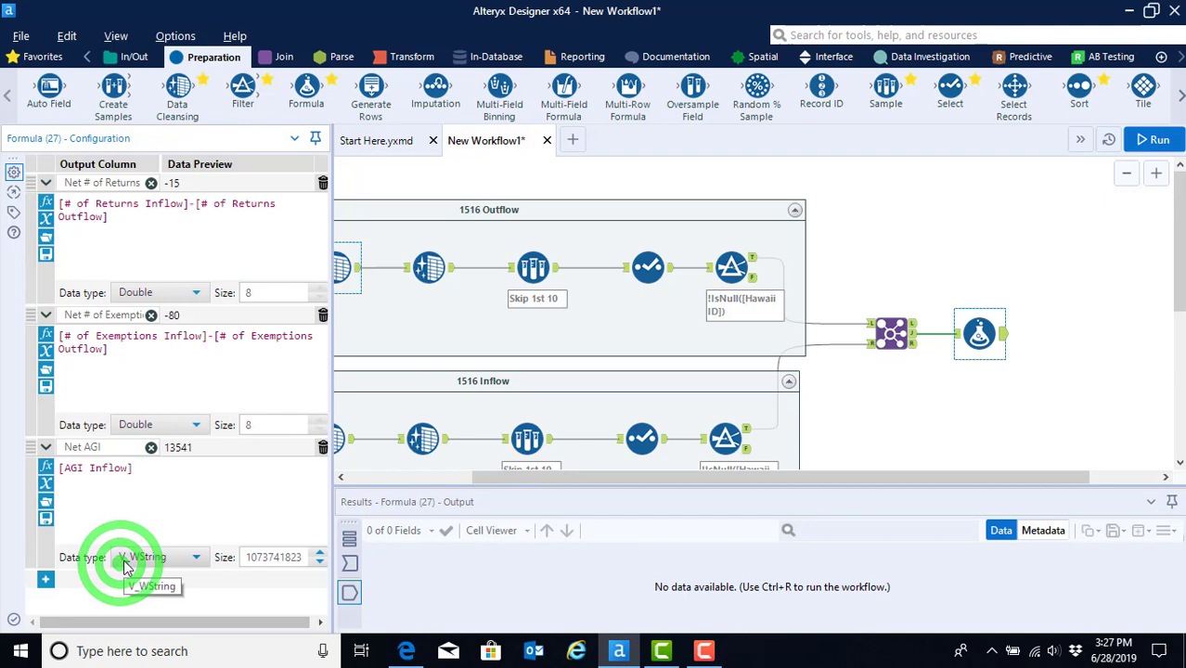
pyautogui.write('-')
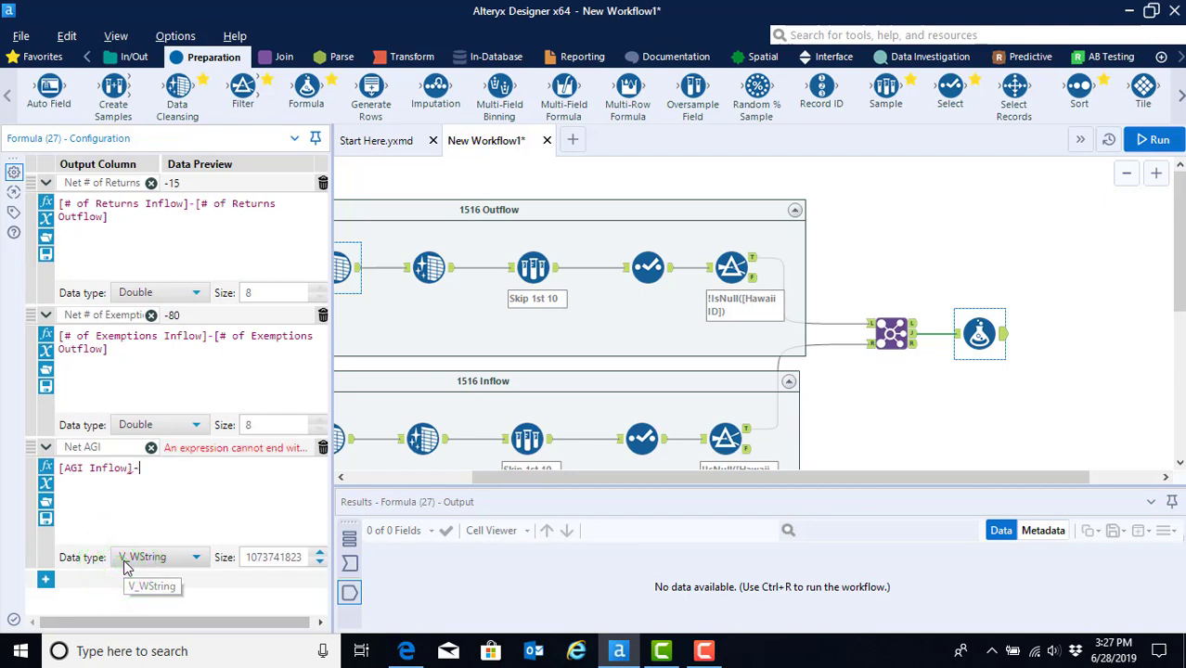
pyautogui.click(46, 483)
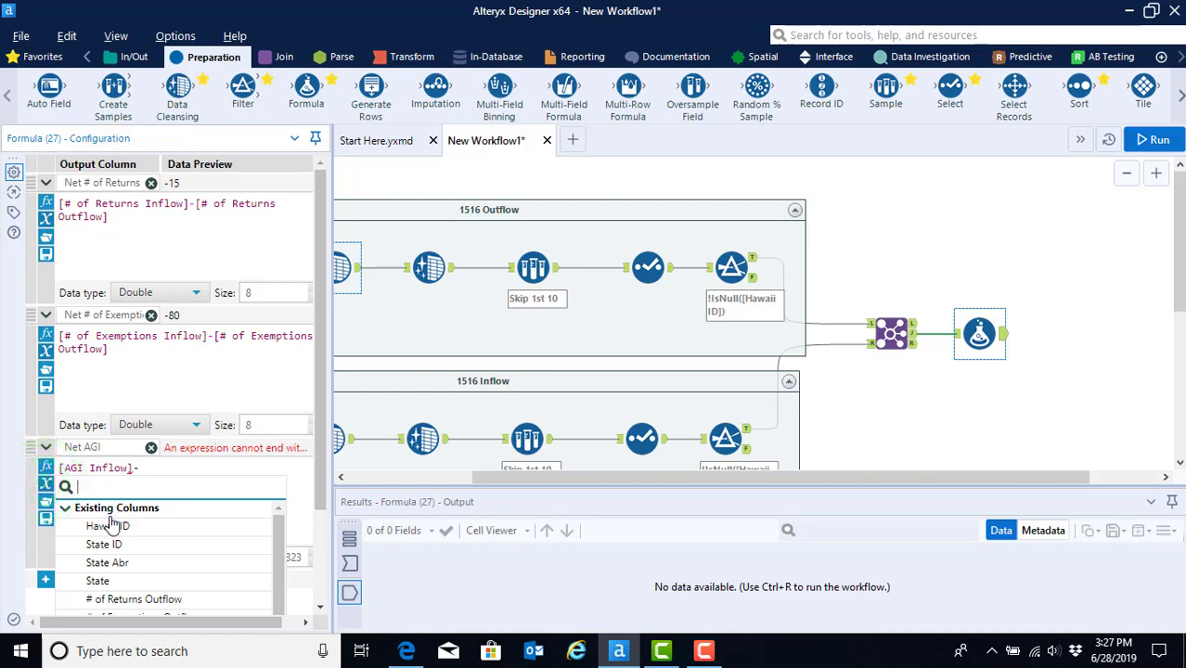
pyautogui.click(115, 548)
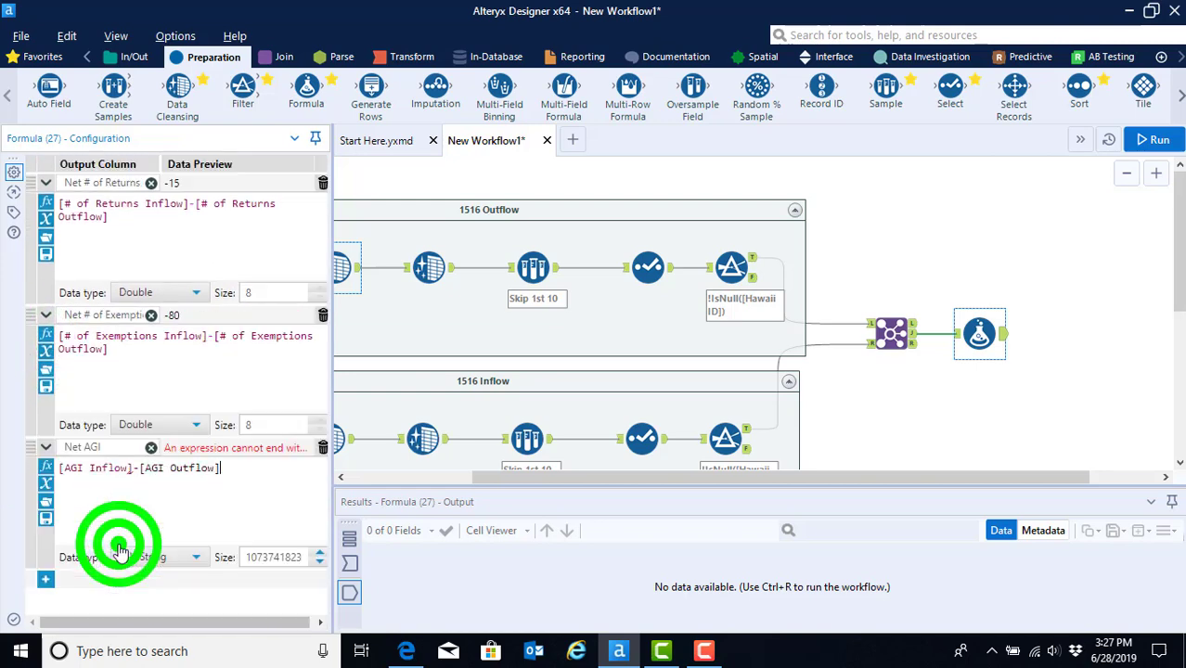
pyautogui.click(197, 566)
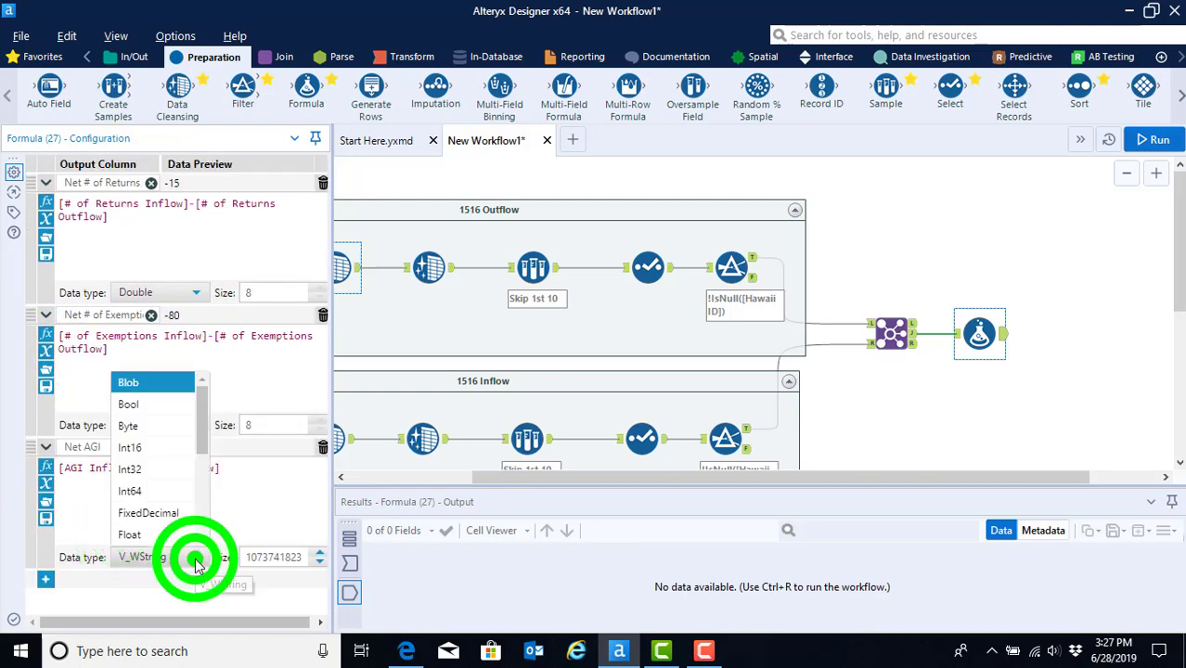
pyautogui.scroll(-2, 160, 502)
pyautogui.click(149, 470)
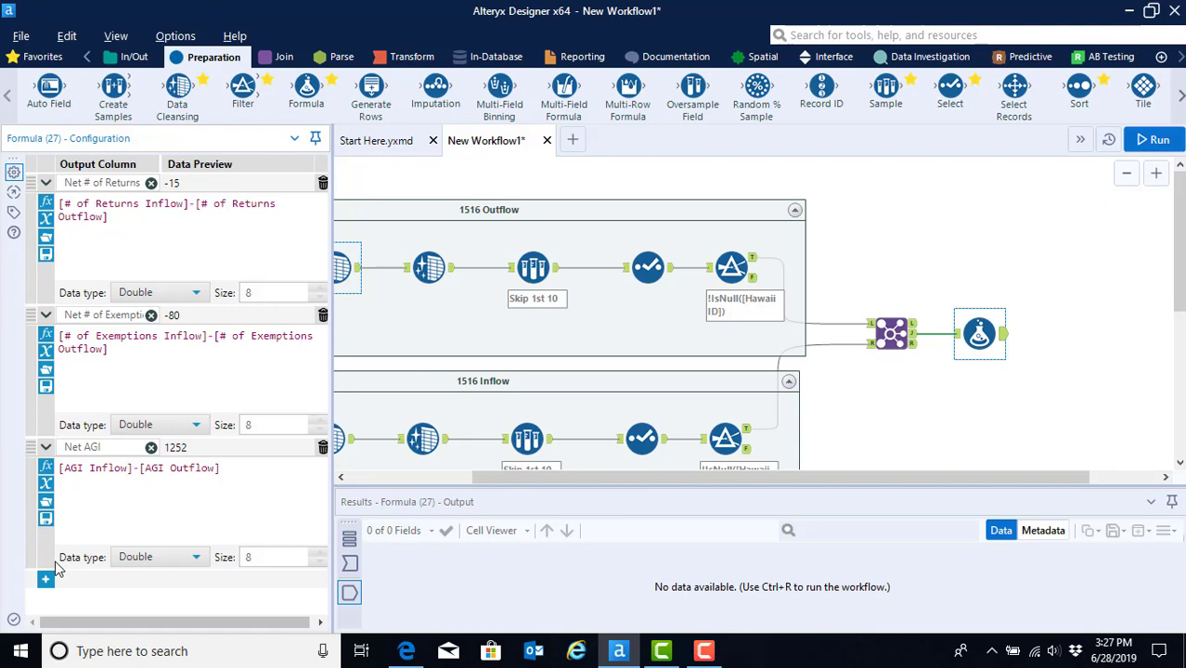
# - Add a fourth formula row with a new column named 'Net AGI 1516'
pyautogui.click(45, 579)
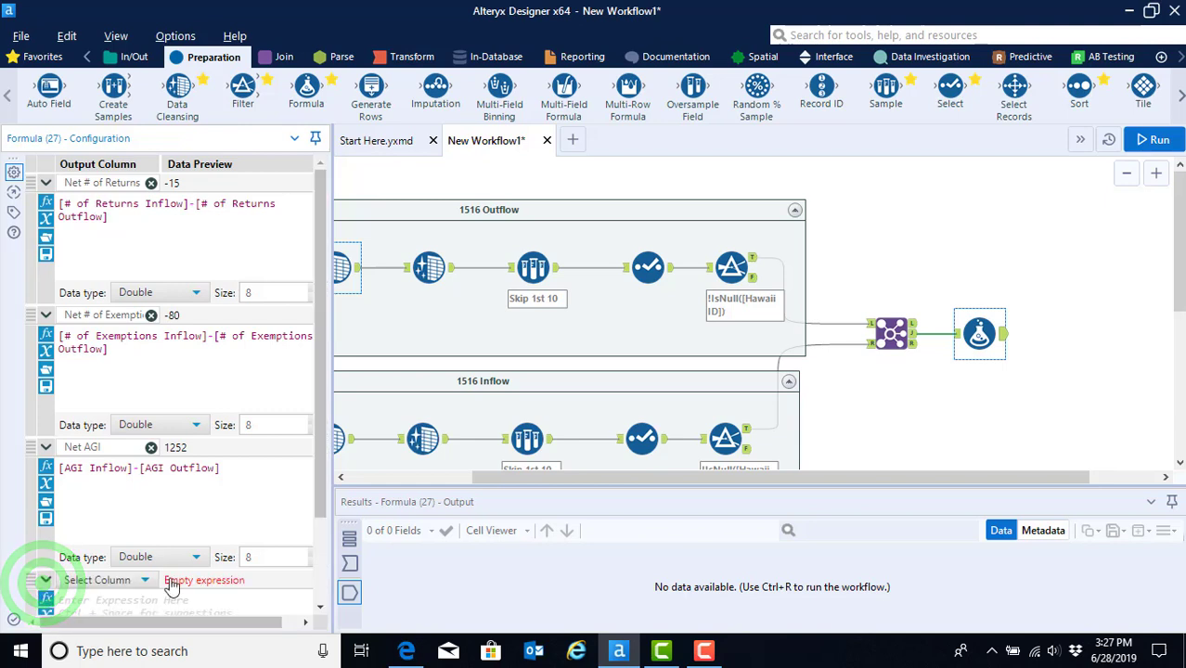
pyautogui.click(145, 580)
pyautogui.click(110, 594)
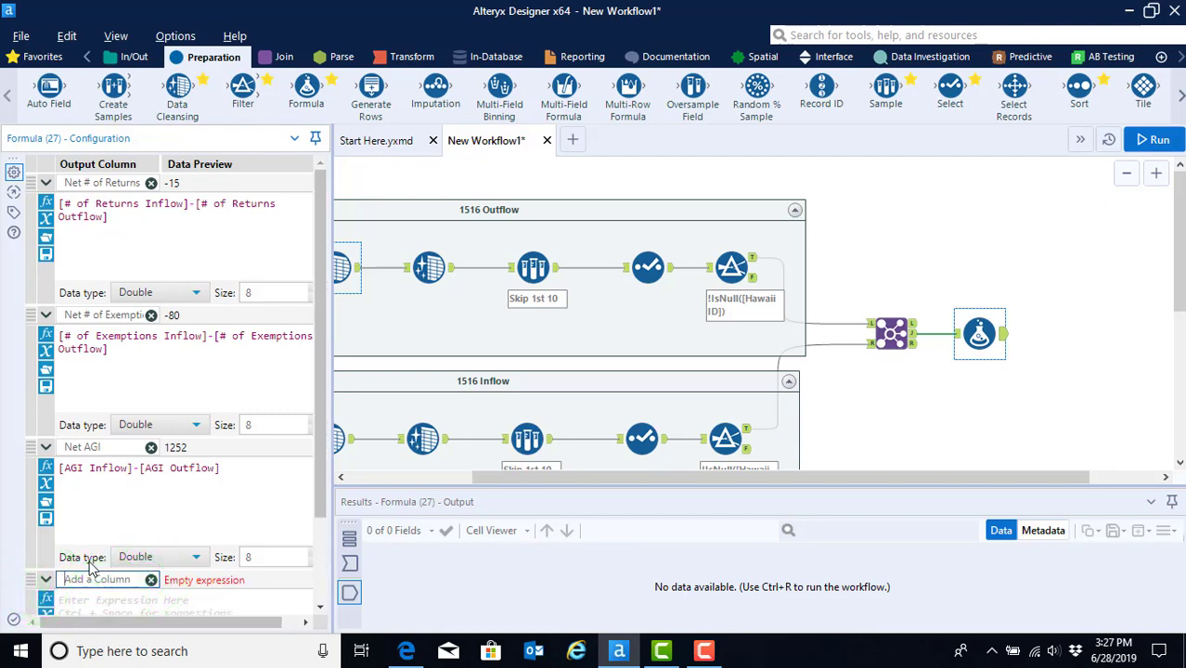
pyautogui.write('Net AGI')
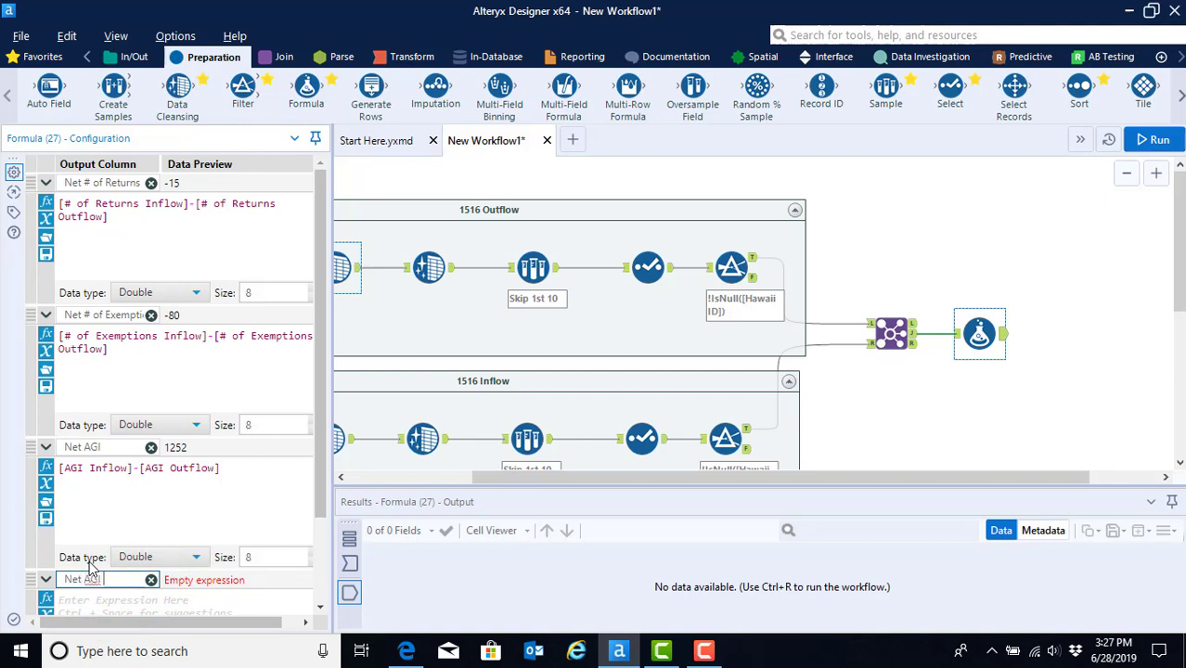
pyautogui.write(' 1516')
pyautogui.press('Return')
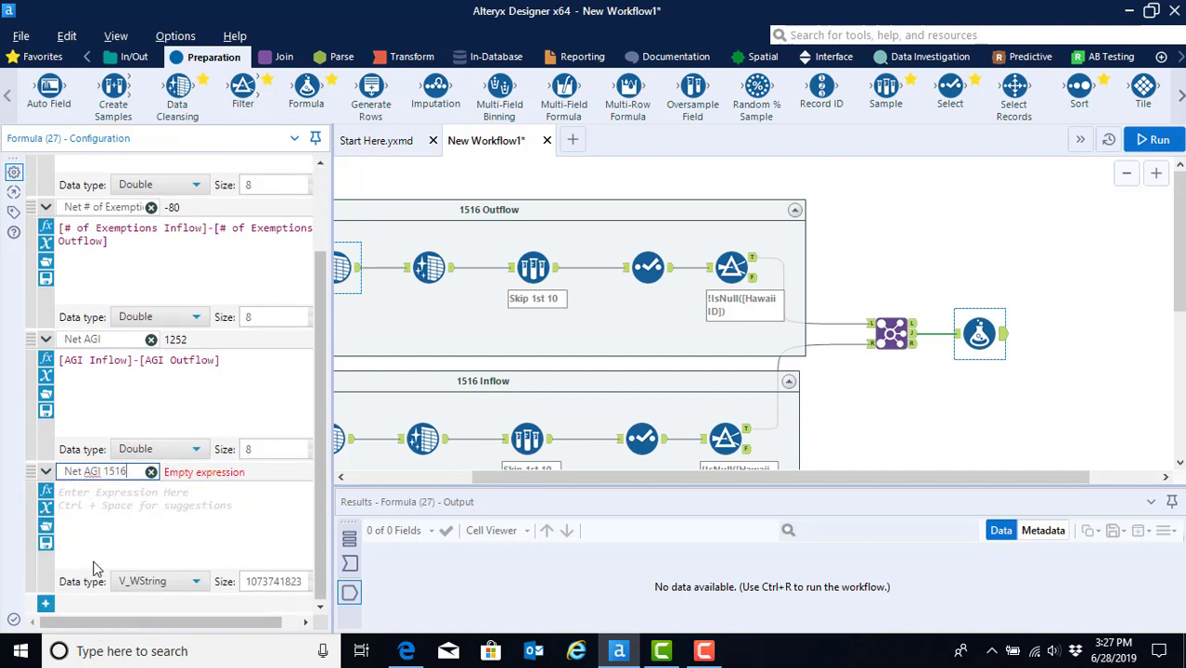
# - Set the Net AGI 1516 expression to [Net AGI]*1000 with Double data type
pyautogui.click(116, 506)
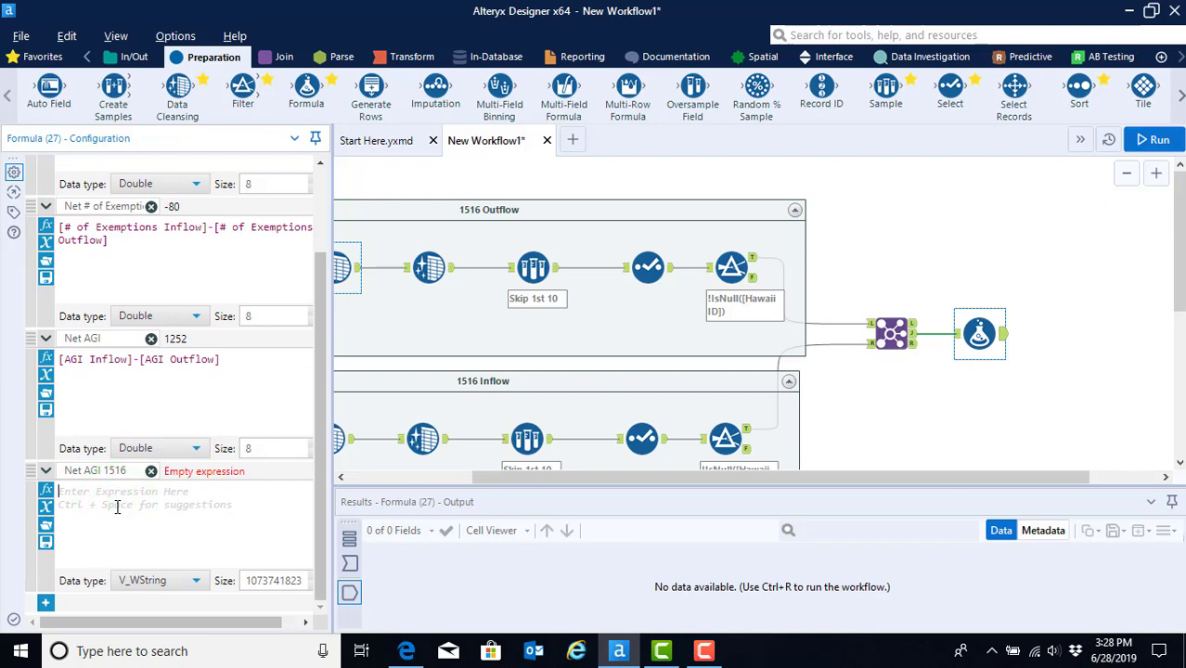
pyautogui.write('net')
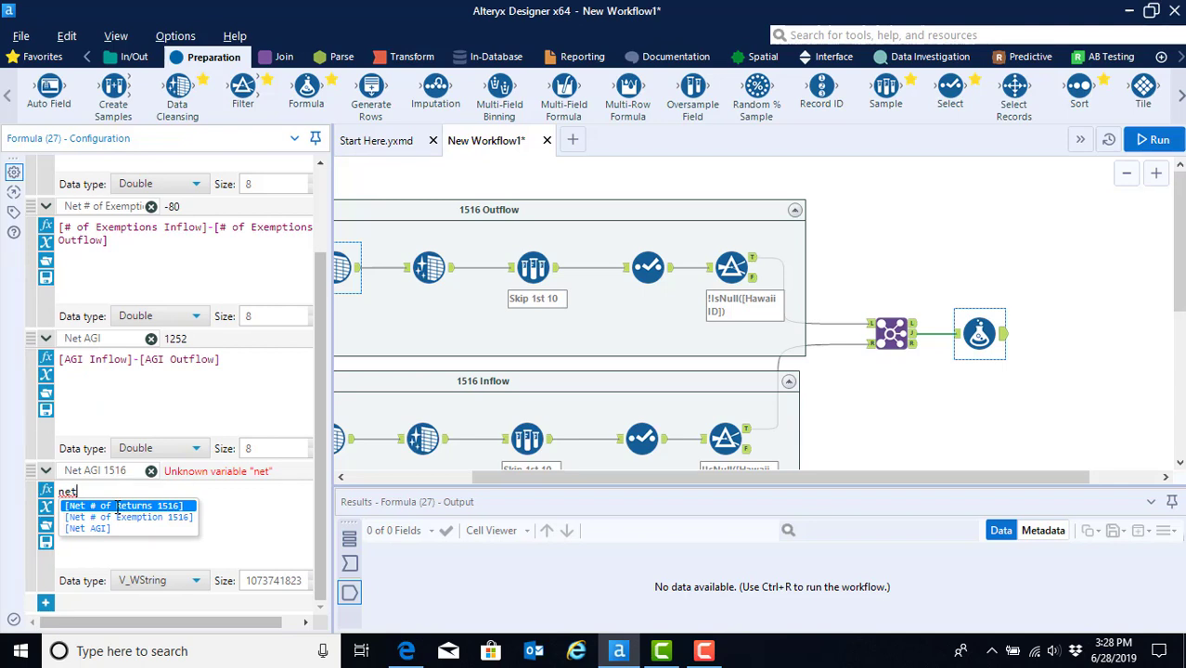
pyautogui.click(93, 528)
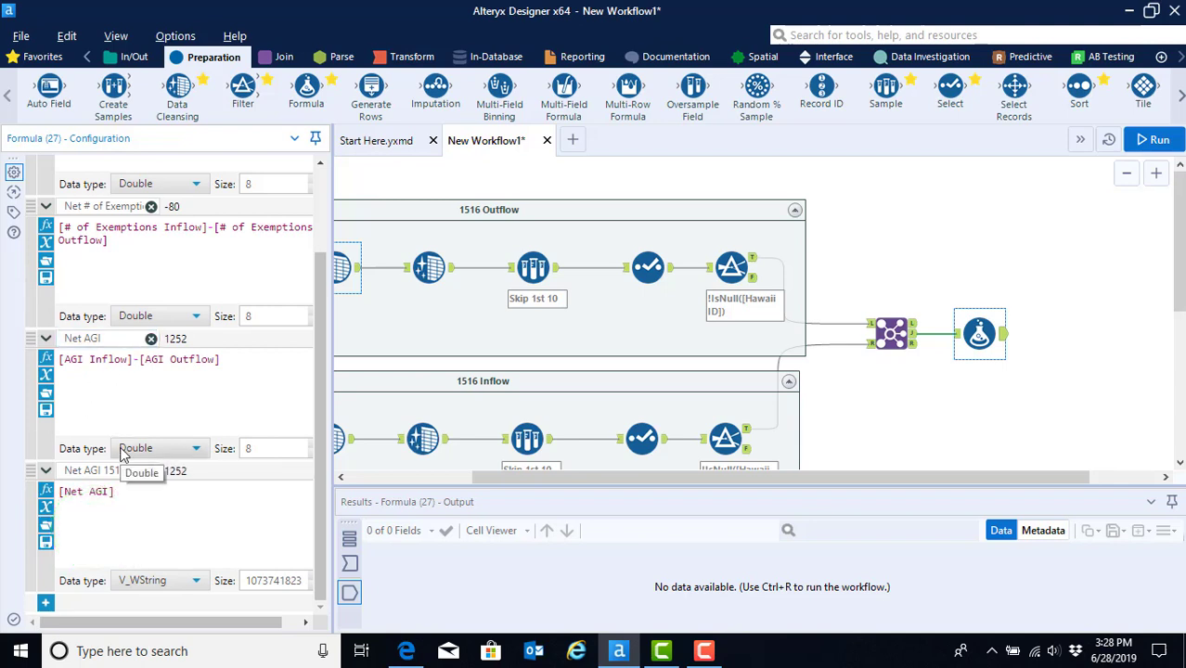
pyautogui.write('*')
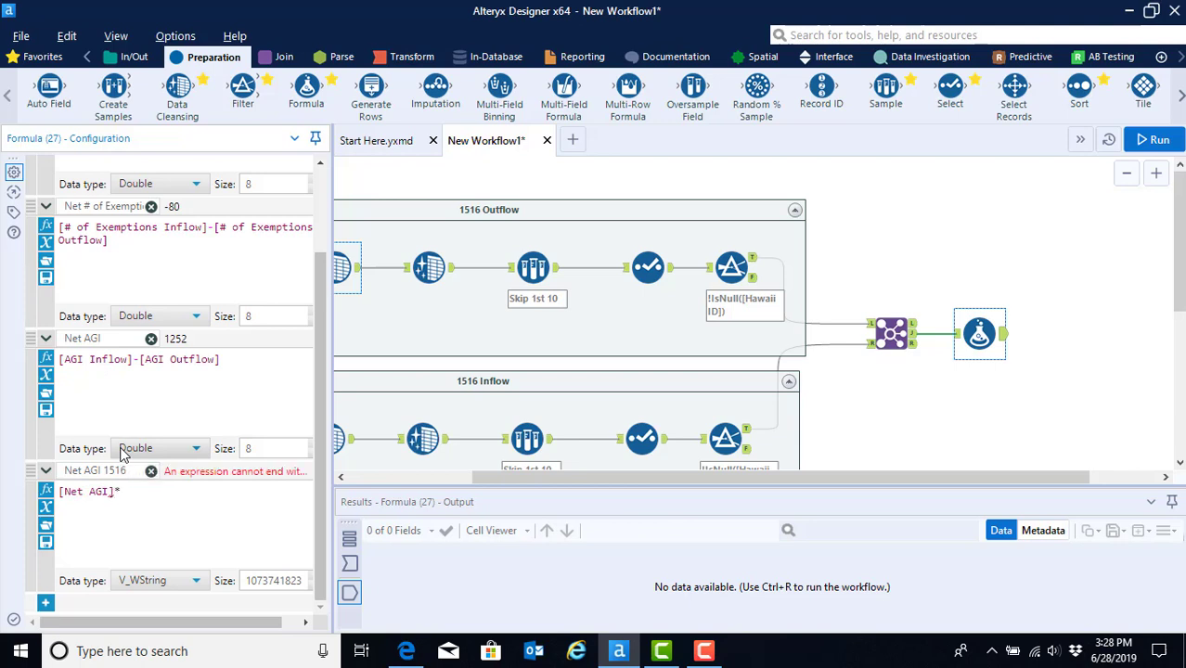
pyautogui.write('100')
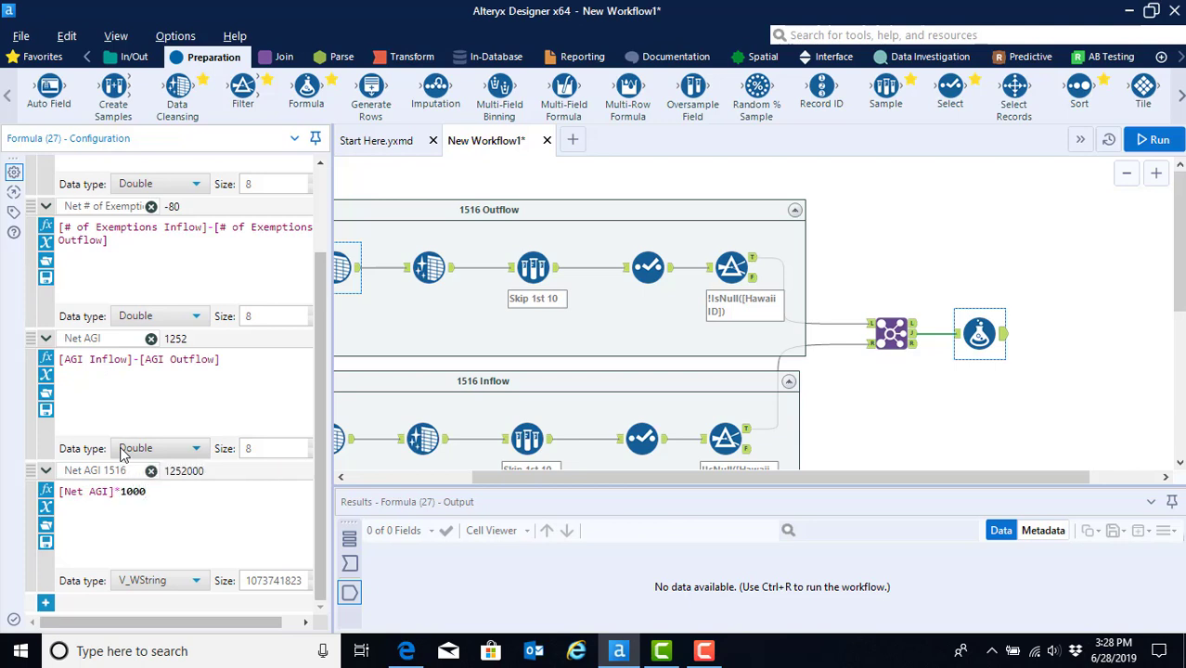
pyautogui.write('0')
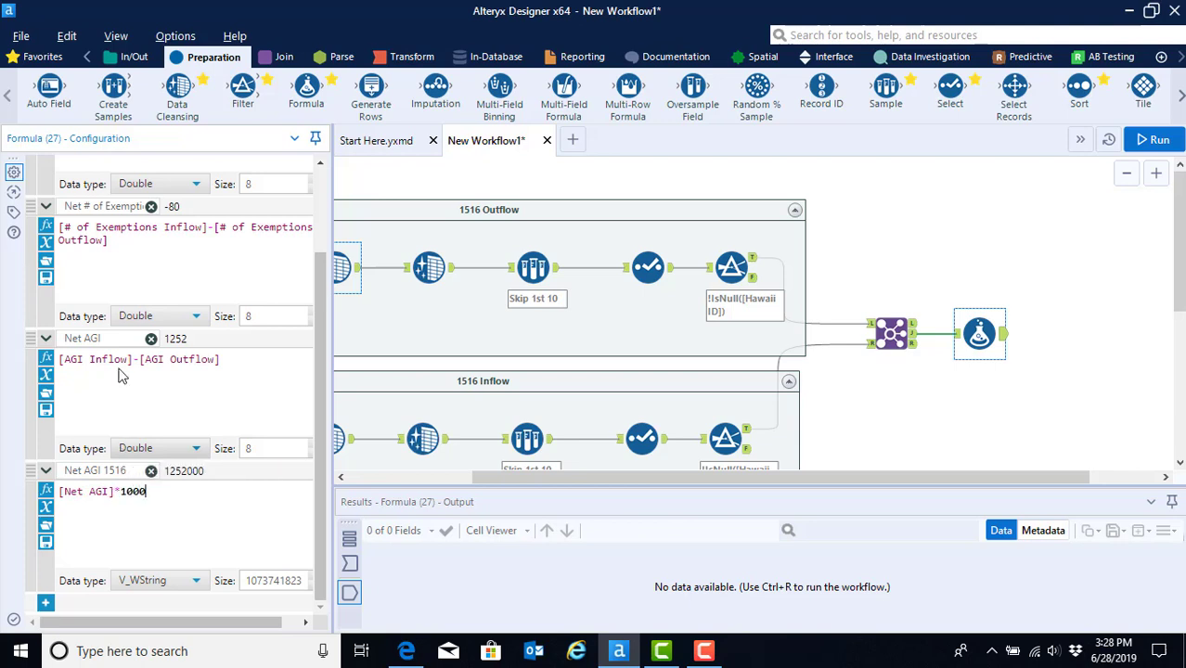
pyautogui.click(196, 581)
pyautogui.scroll(-3, 159, 498)
pyautogui.scroll(1, 157, 462)
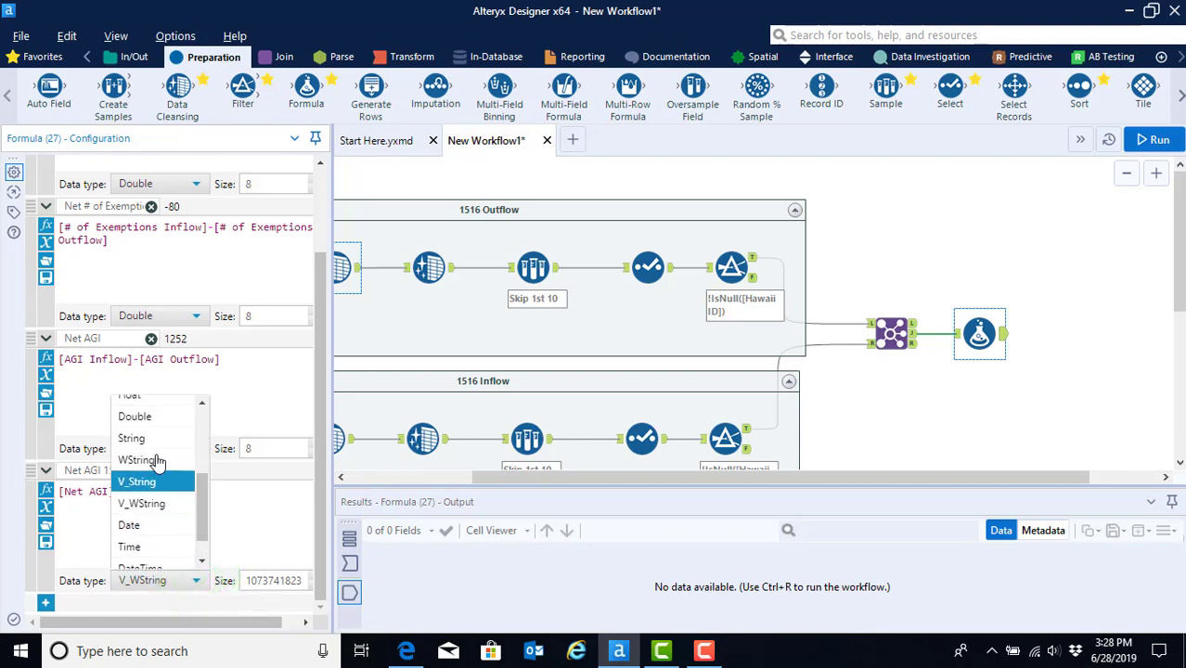
pyautogui.scroll(1, 153, 462)
pyautogui.click(143, 464)
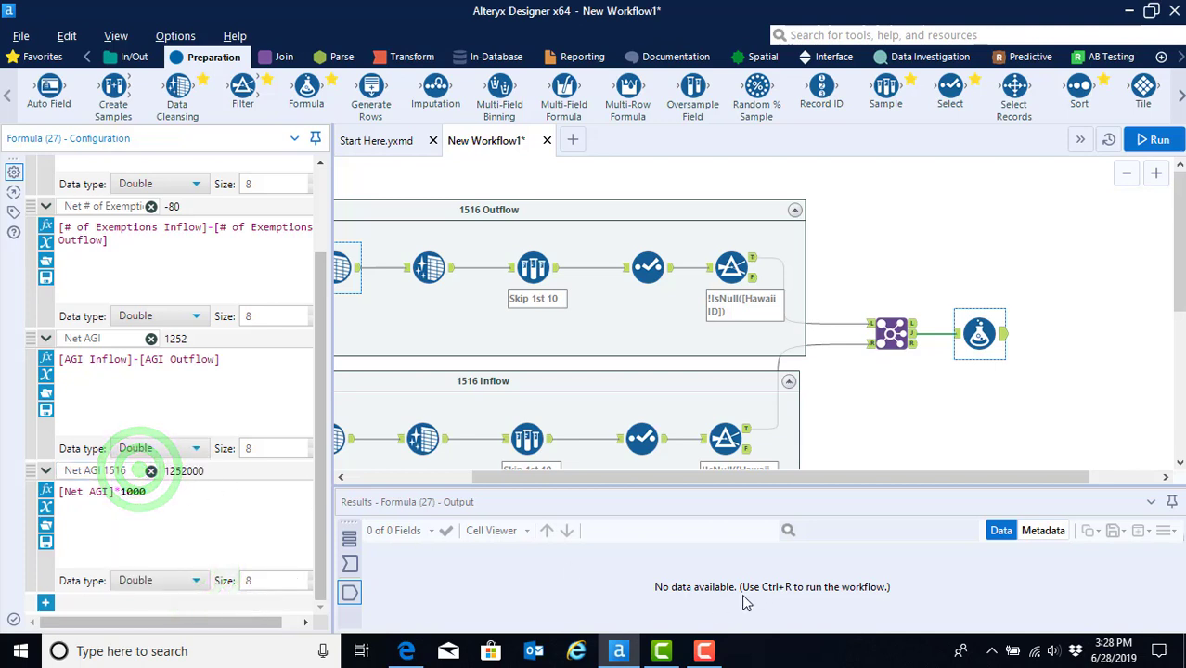
# - Run the workflow and scroll the Formula results to inspect the new Net columns
pyautogui.click(1158, 140)
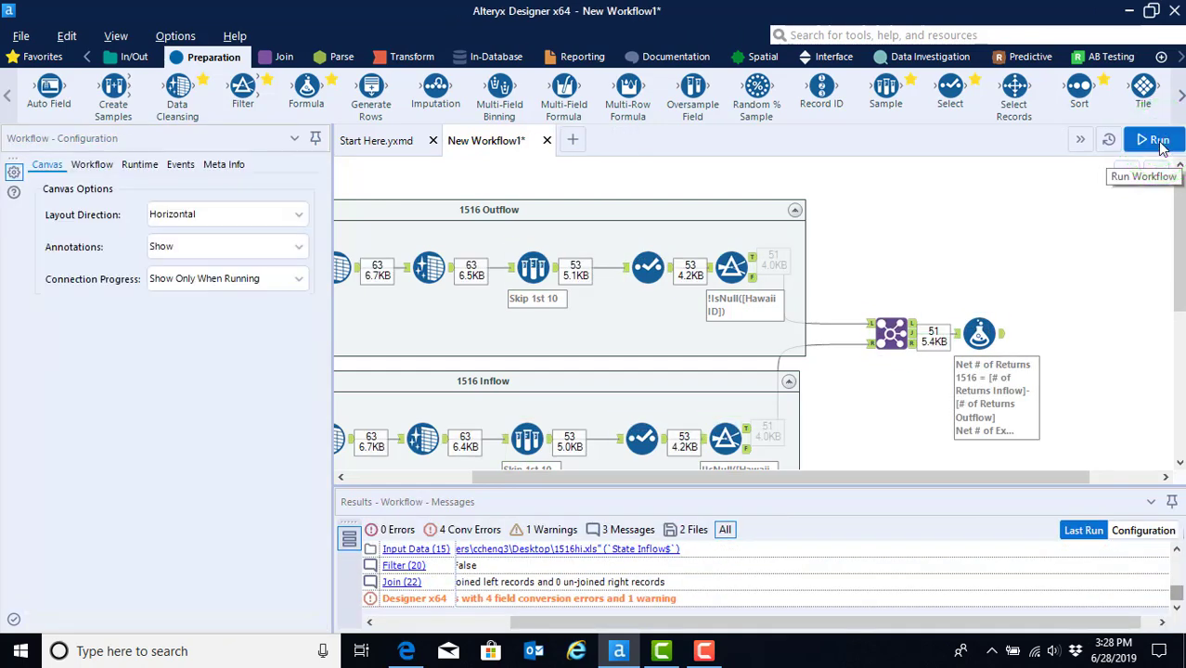
pyautogui.click(1002, 336)
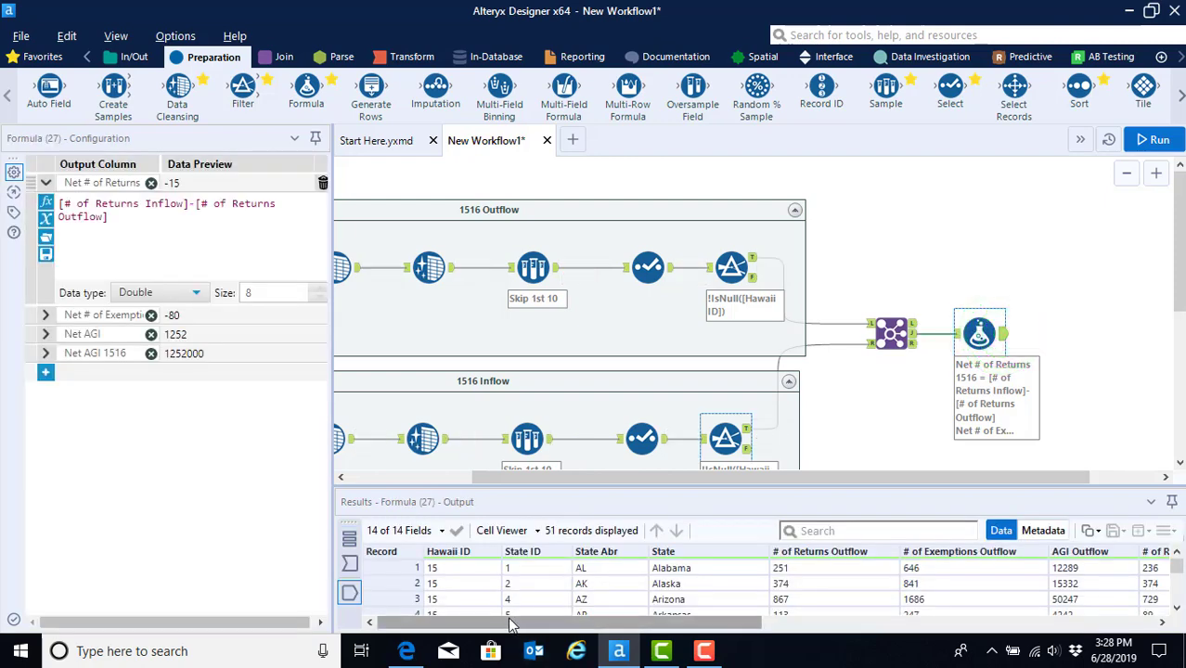
pyautogui.moveTo(508, 628); pyautogui.dragTo(931, 635)
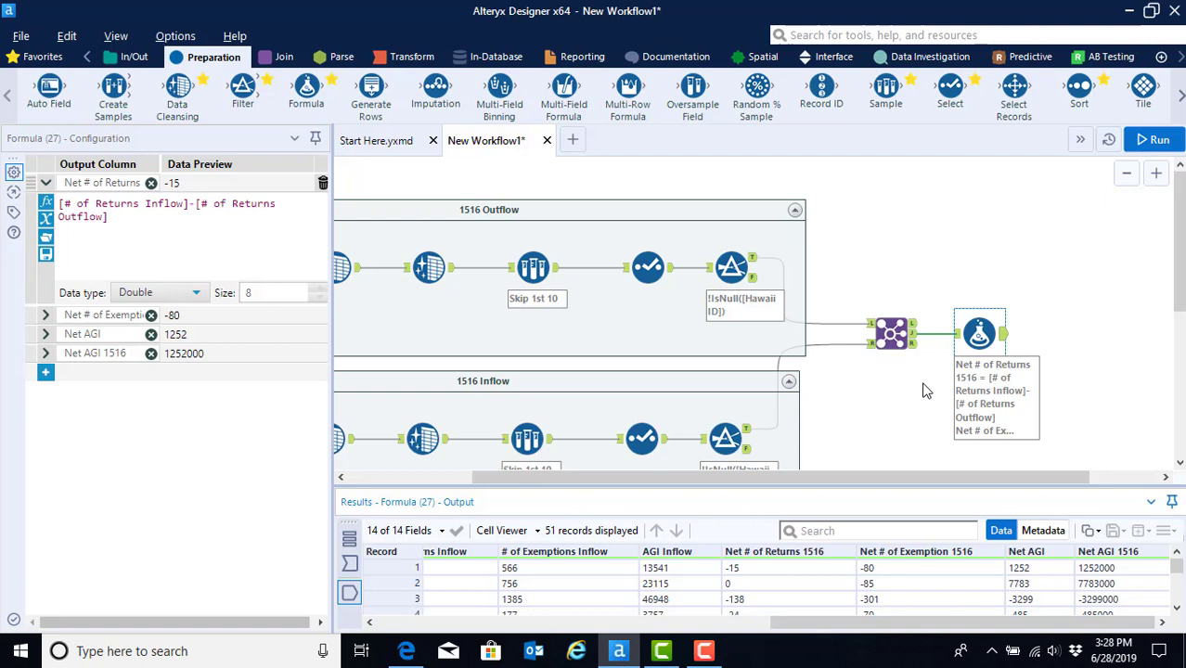
# - Add a Select tool after Formula, unchecking *Unknown, Net AGI and all inflow/outflow fields
pyautogui.click(948, 87)
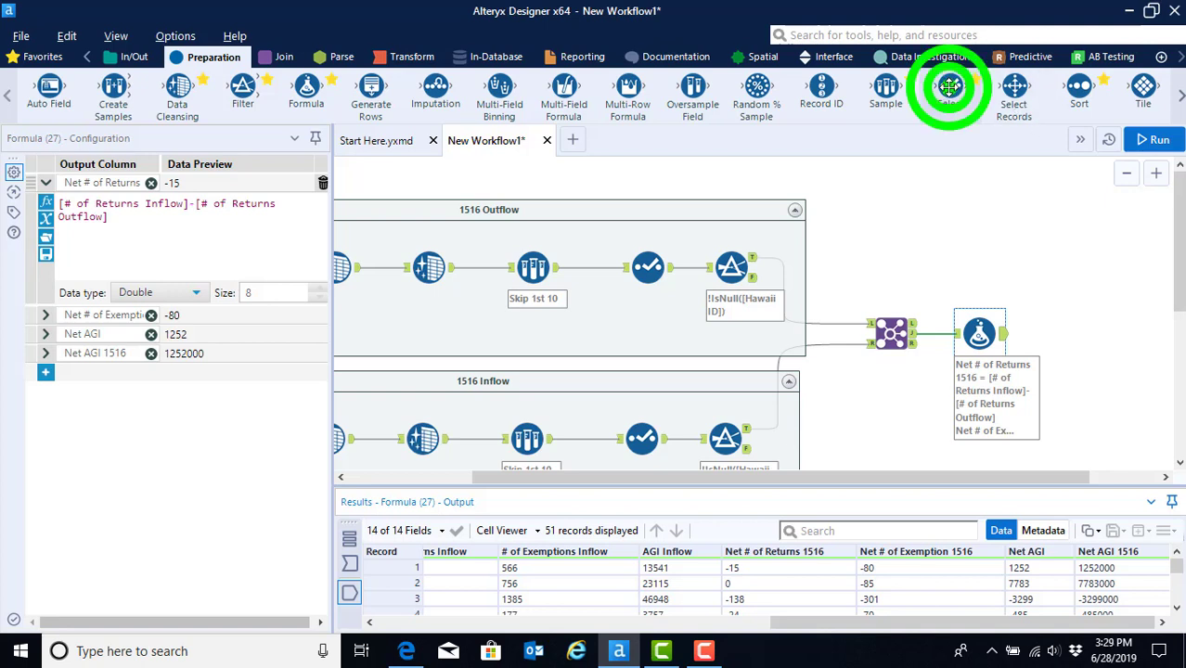
pyautogui.moveTo(949, 86); pyautogui.dragTo(1066, 334)
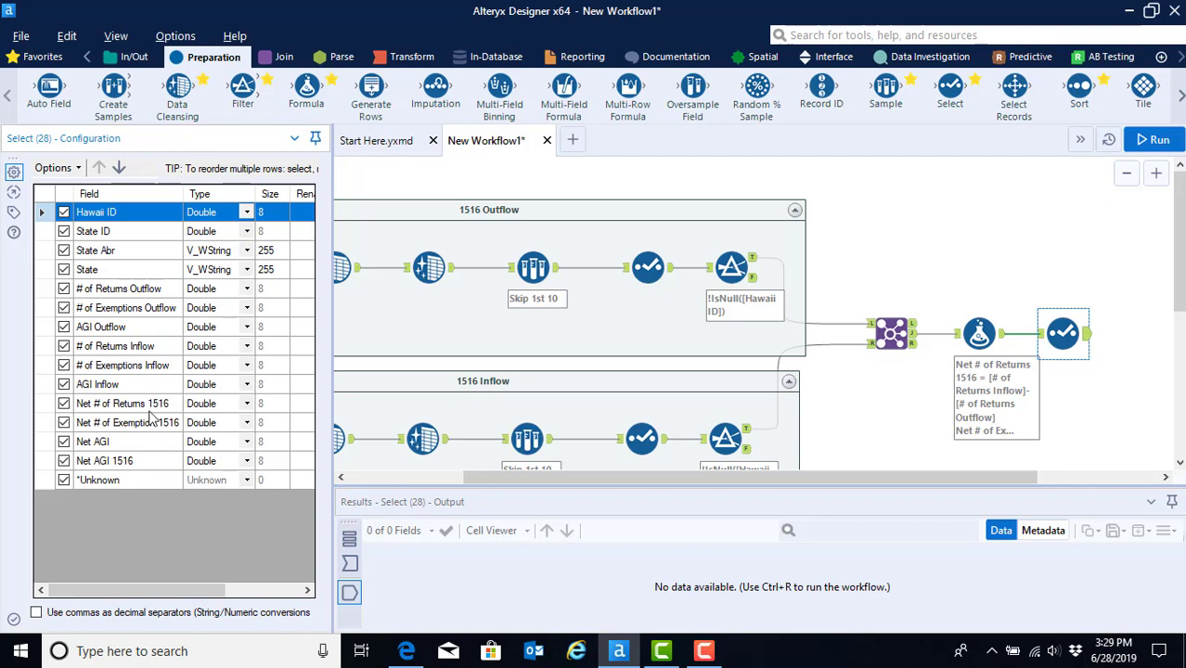
pyautogui.click(65, 480)
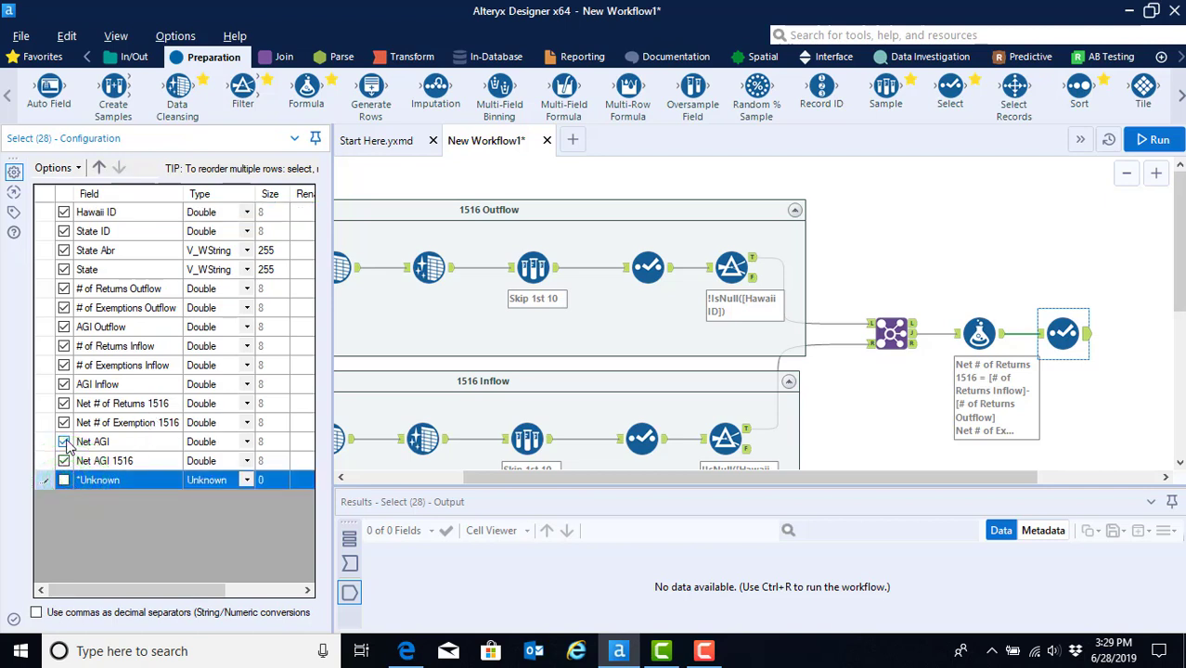
pyautogui.click(65, 442)
pyautogui.click(63, 384)
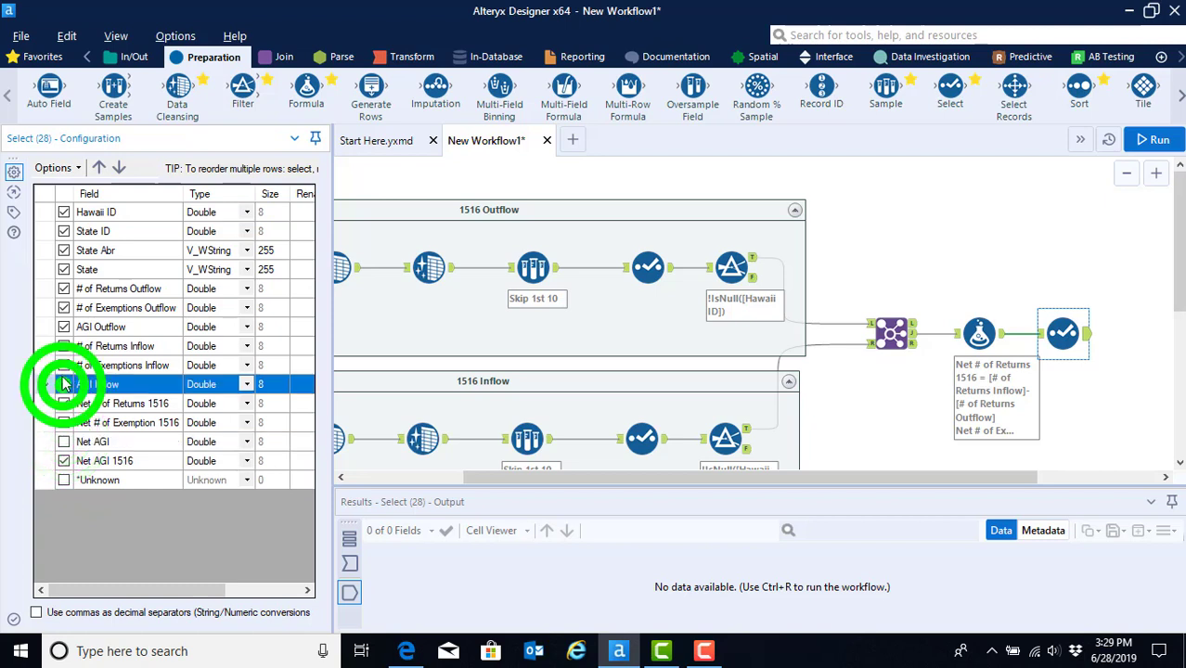
pyautogui.click(62, 365)
pyautogui.keyDown('shift'); pyautogui.click(61, 346); pyautogui.keyUp('shift')
pyautogui.click(62, 346)
pyautogui.click(62, 327)
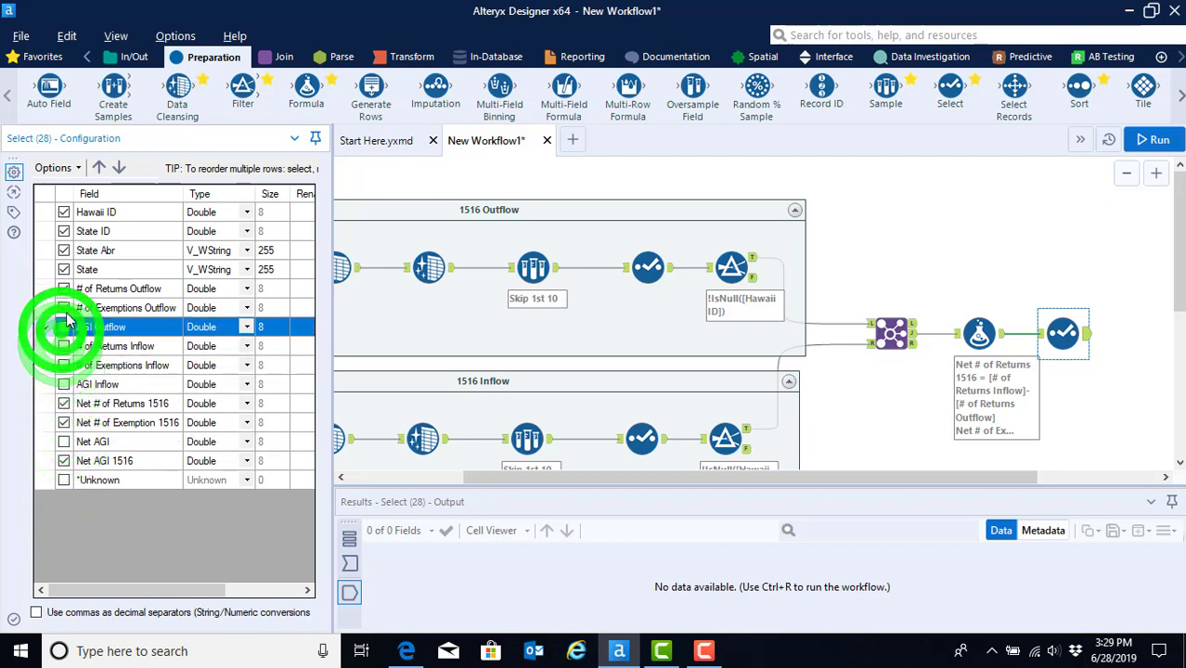
pyautogui.click(63, 307)
pyautogui.click(65, 289)
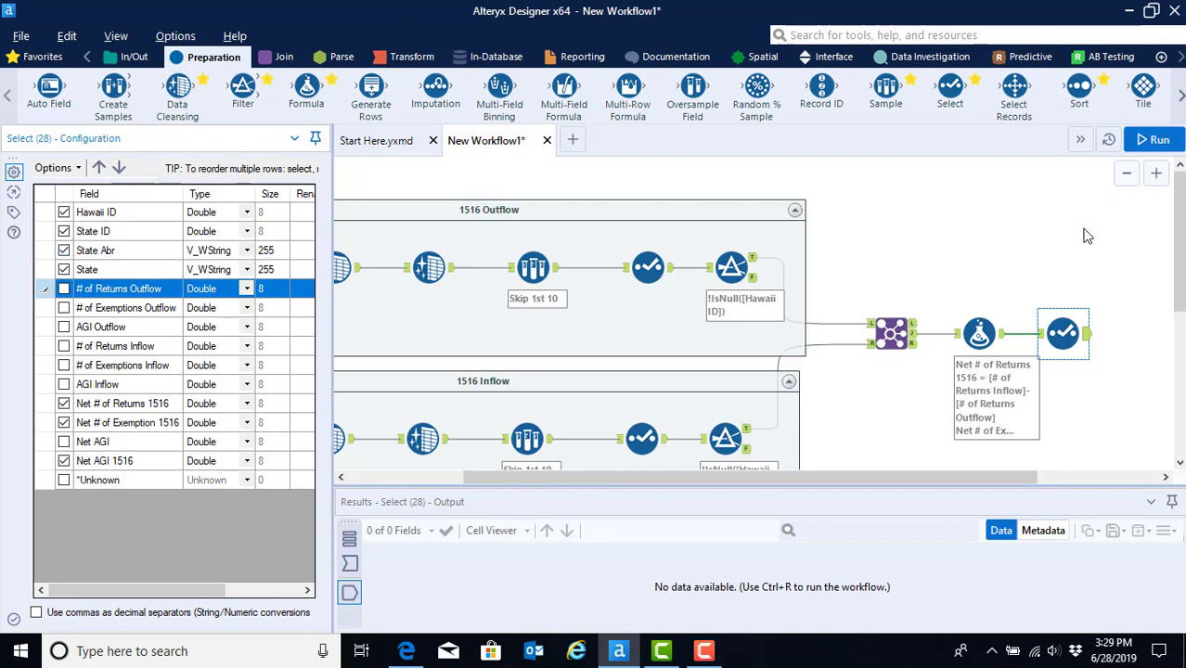
# - Rerun the workflow and view the Select output's 7 fields for 51 records
pyautogui.click(1151, 144)
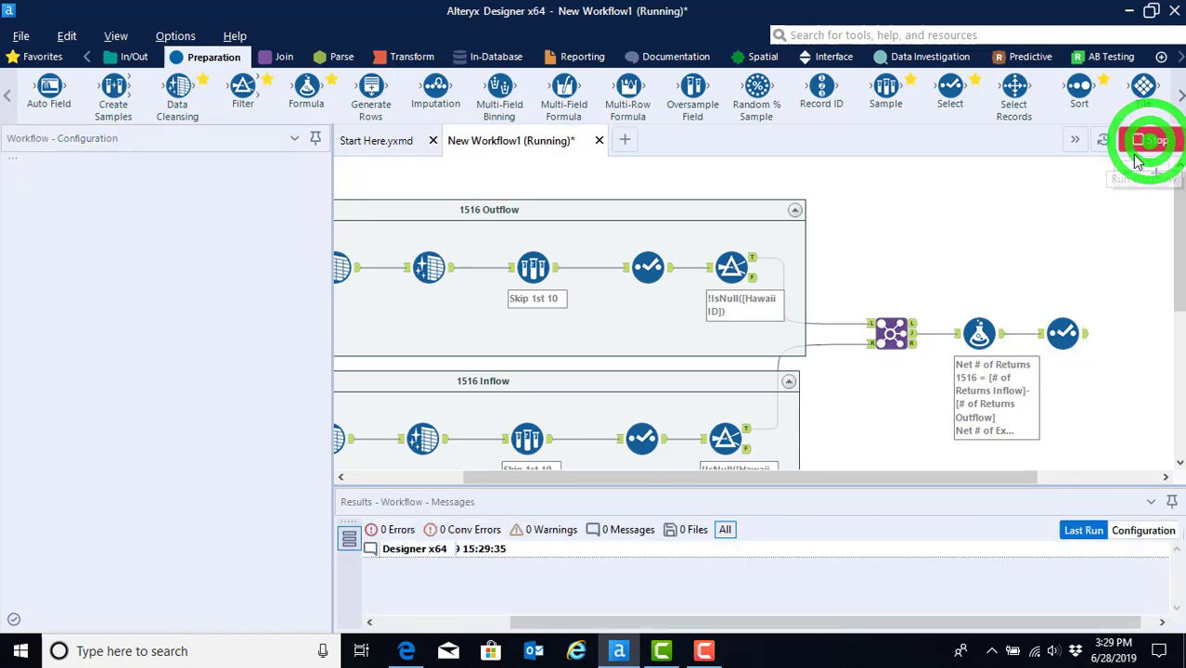
pyautogui.click(1082, 336)
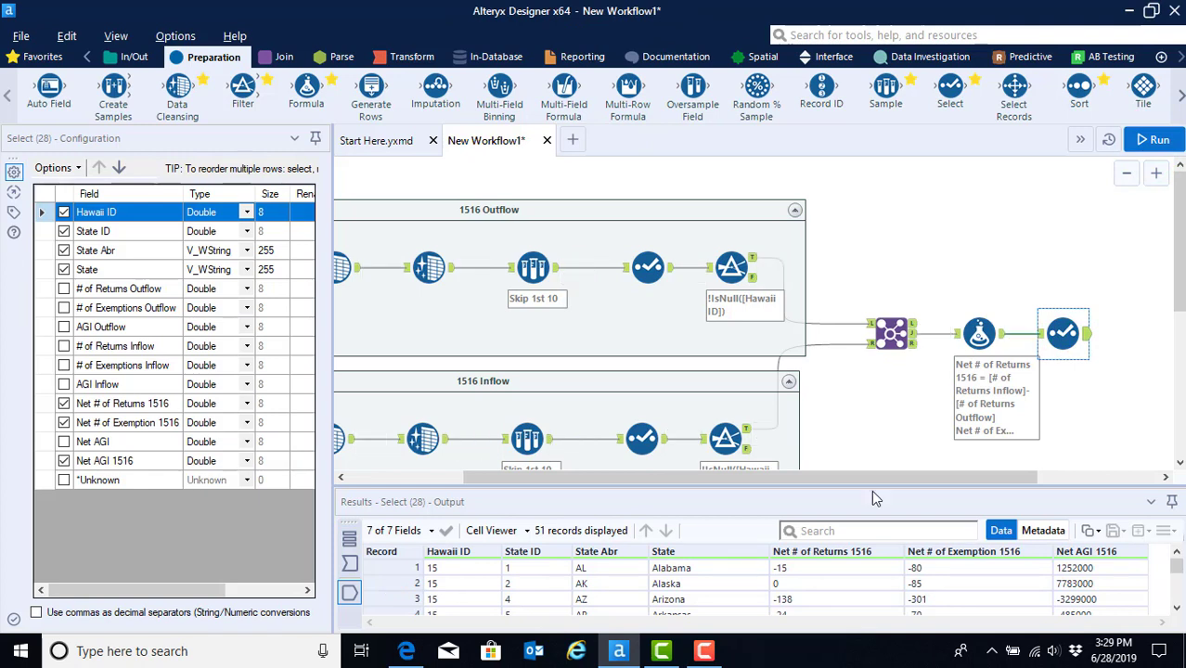
pyautogui.moveTo(861, 477); pyautogui.dragTo(657, 475)
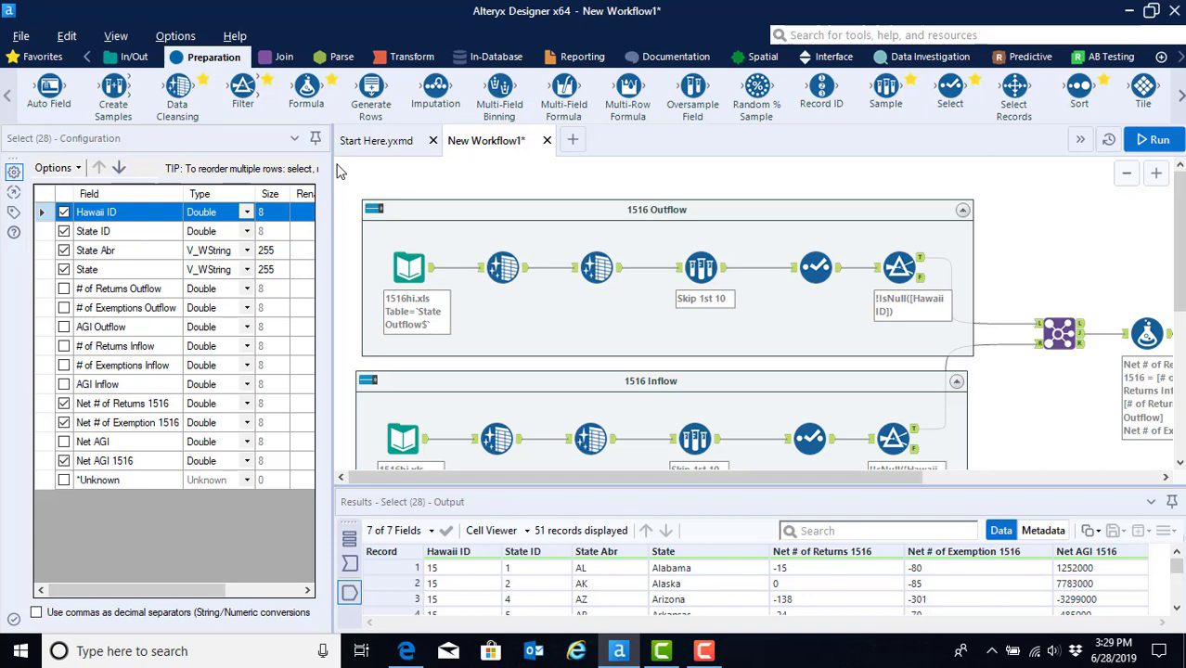
# - Enclose all selected tools in a new container and begin captioning it '1516 Combined Inflow Ou'
pyautogui.moveTo(336, 167); pyautogui.dragTo(705, 334)
pyautogui.moveTo(750, 478); pyautogui.dragTo(360, 513)
pyautogui.scroll(3, 742, 417)
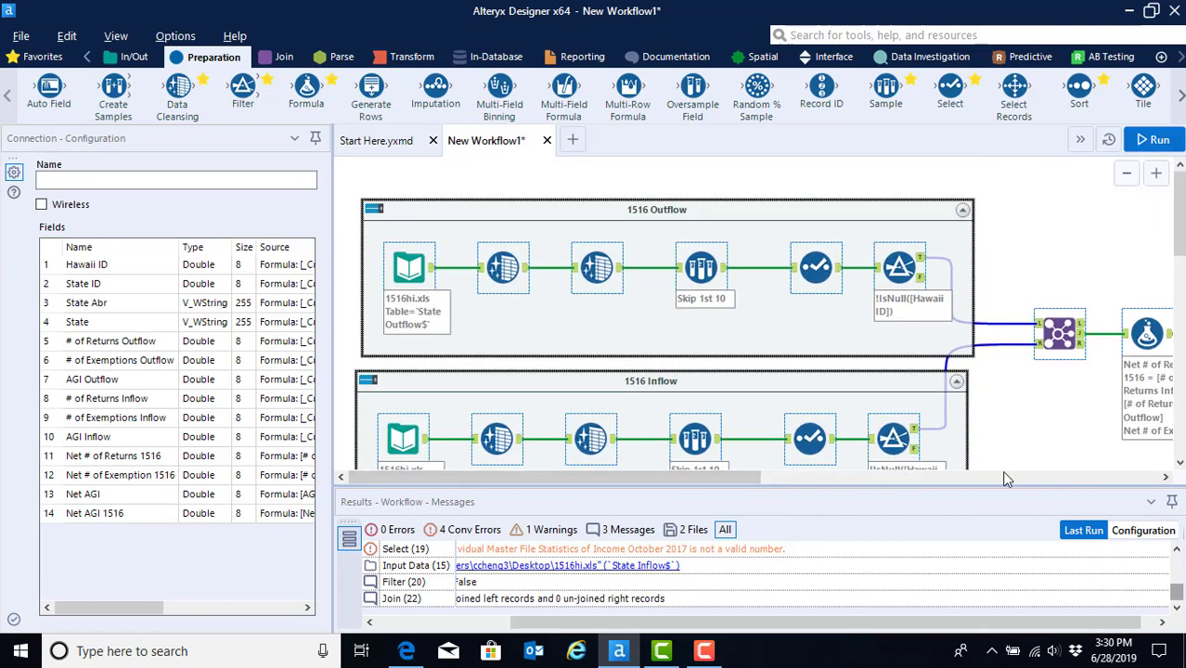
pyautogui.rightClick(1151, 270)
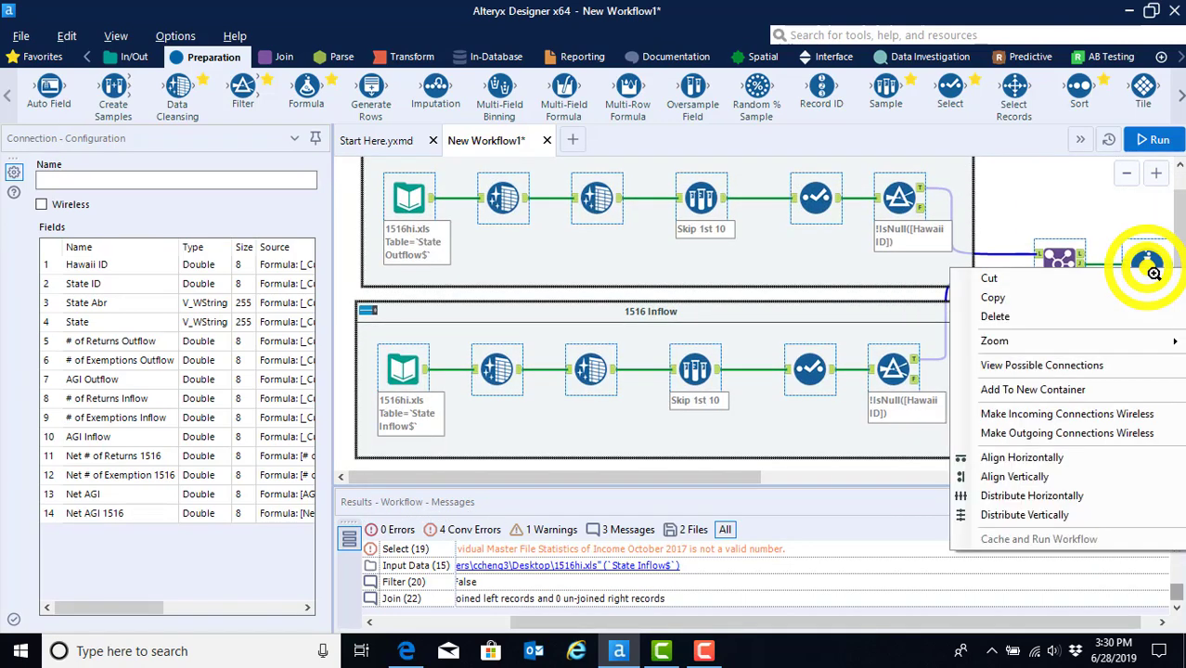
pyautogui.click(1038, 389)
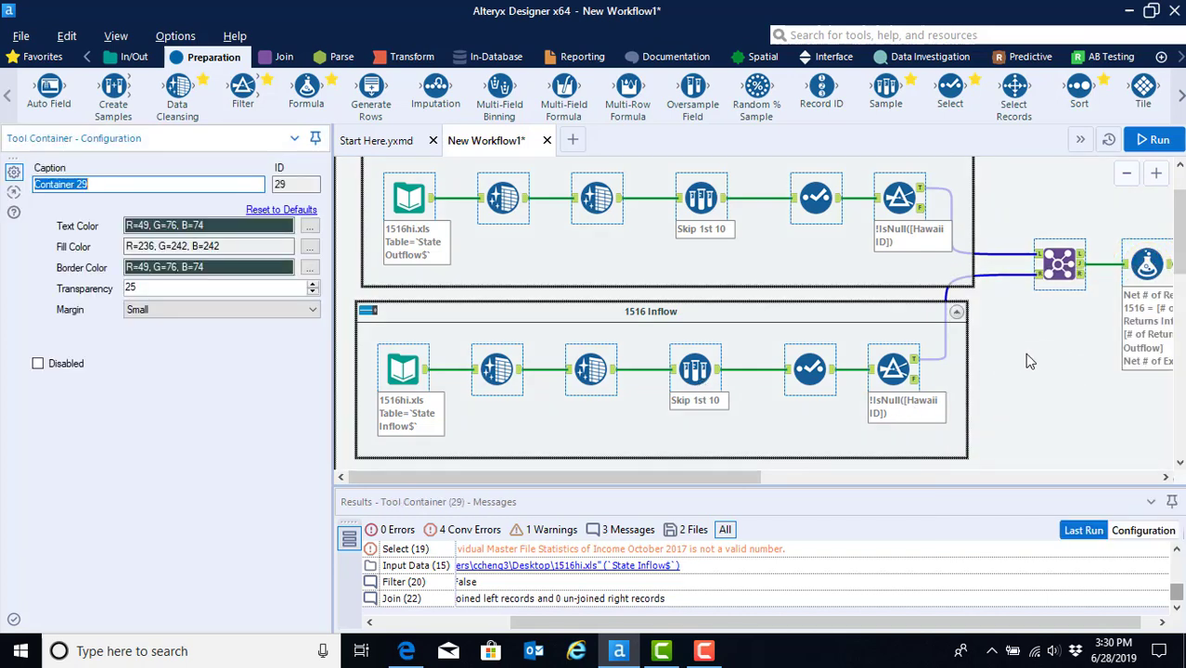
pyautogui.scroll(2, 989, 408)
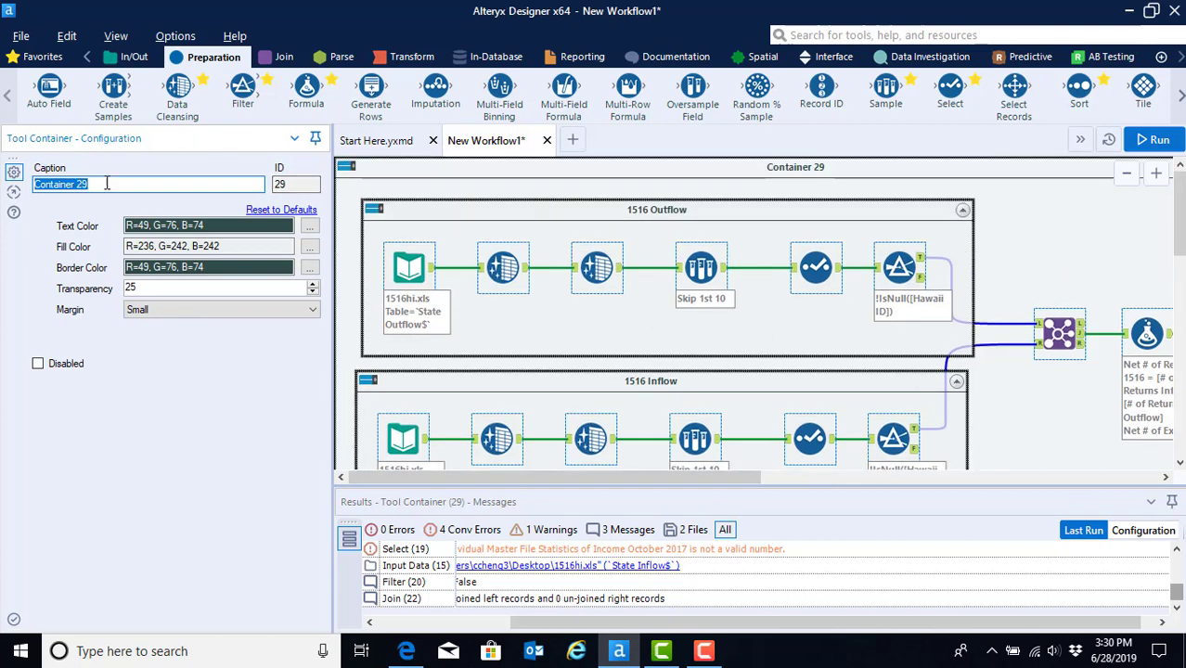
pyautogui.write('1516 Combin')
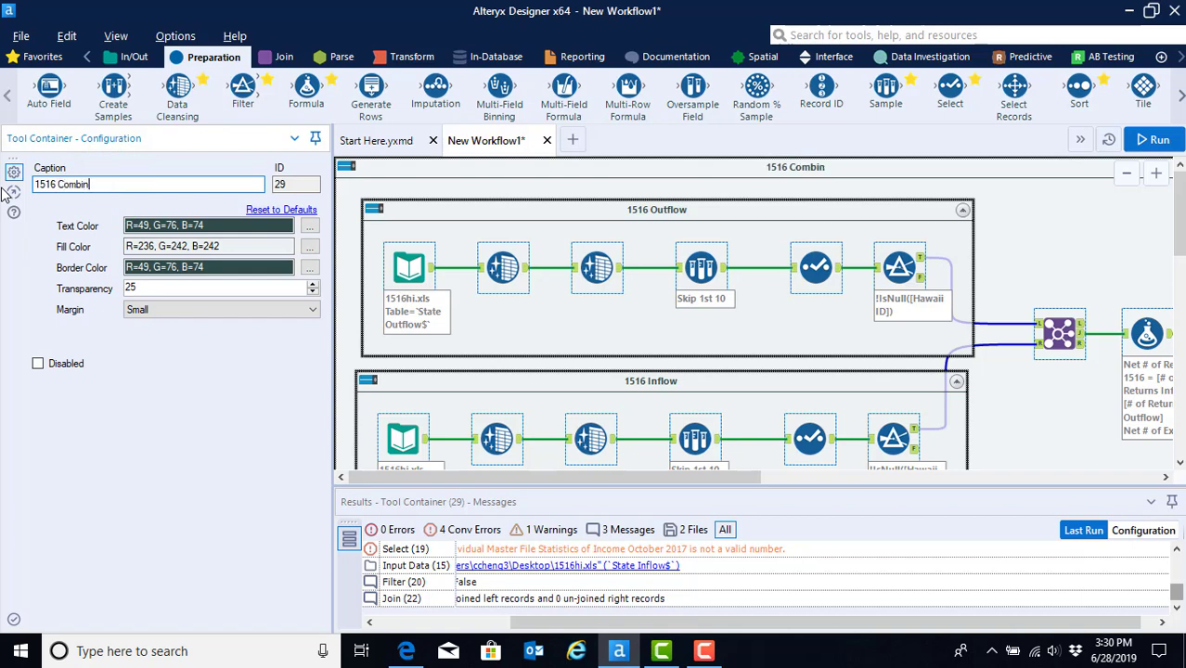
pyautogui.write('ed Inflow Ou')
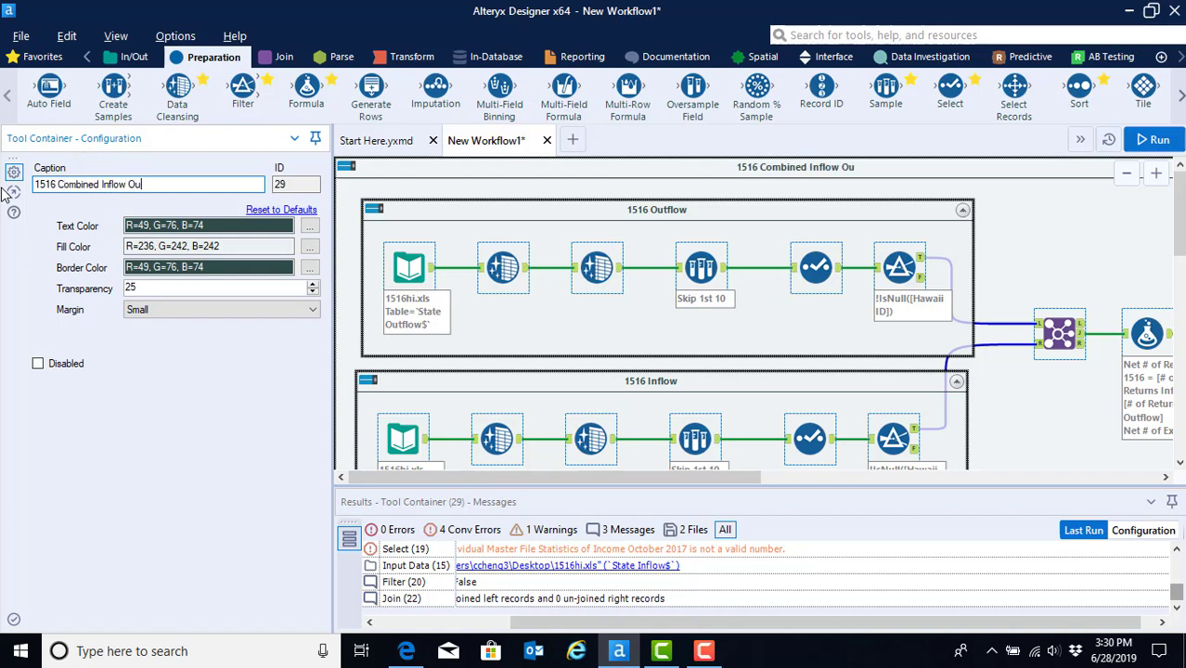